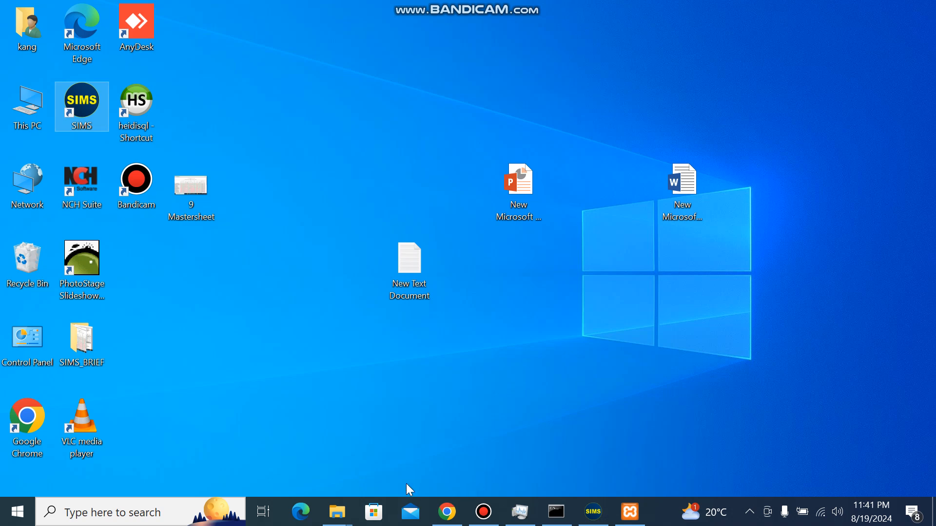
{"action": "left_click", "coordinate": [558, 512]}
{"action": "left_click", "coordinate": [685, 126]}
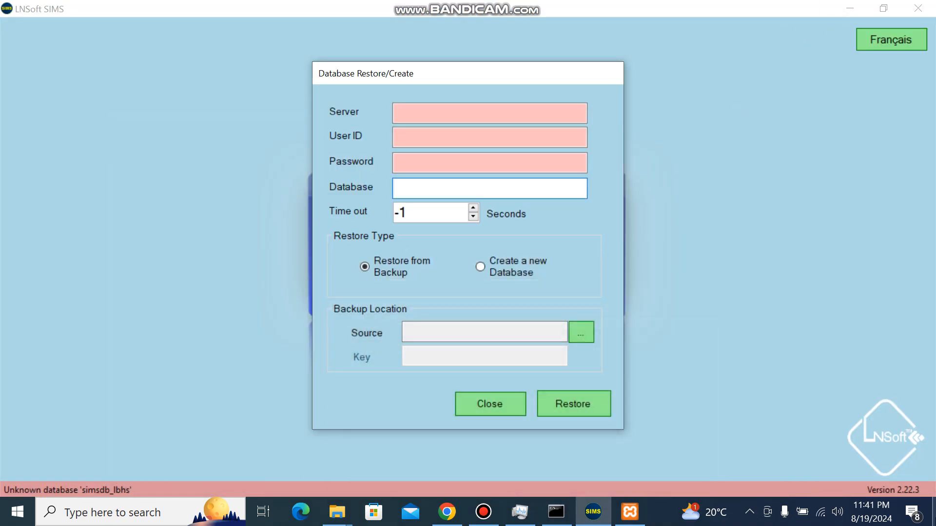
{"action": "left_click", "coordinate": [934, 512]}
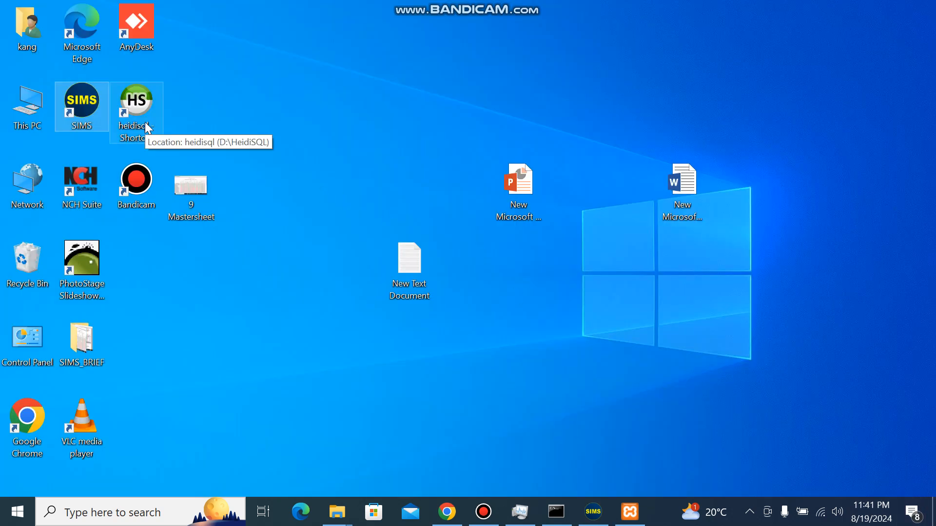
- Switch to Chrome and search Google for heidisql in a new tab
{"action": "left_click", "coordinate": [447, 513]}
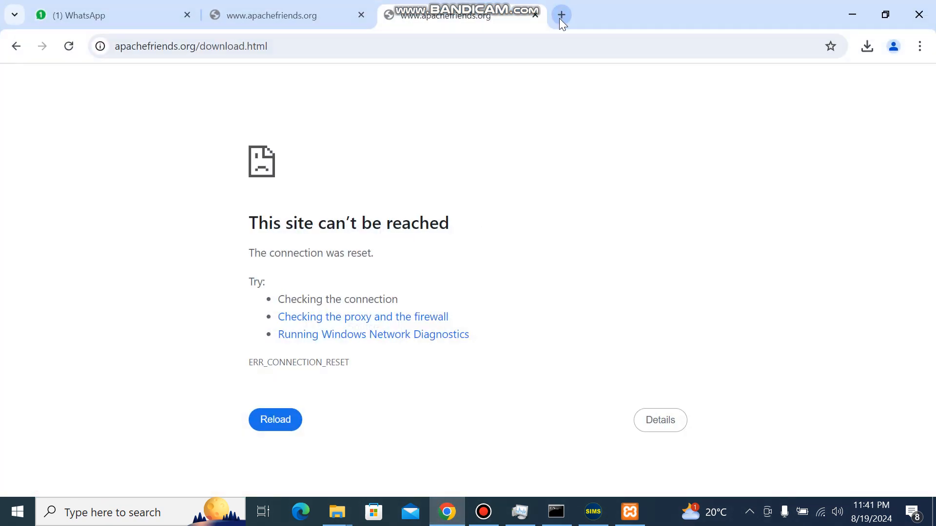
{"action": "left_click", "coordinate": [561, 15]}
{"action": "left_click", "coordinate": [499, 49]}
{"action": "type", "text": "he"}
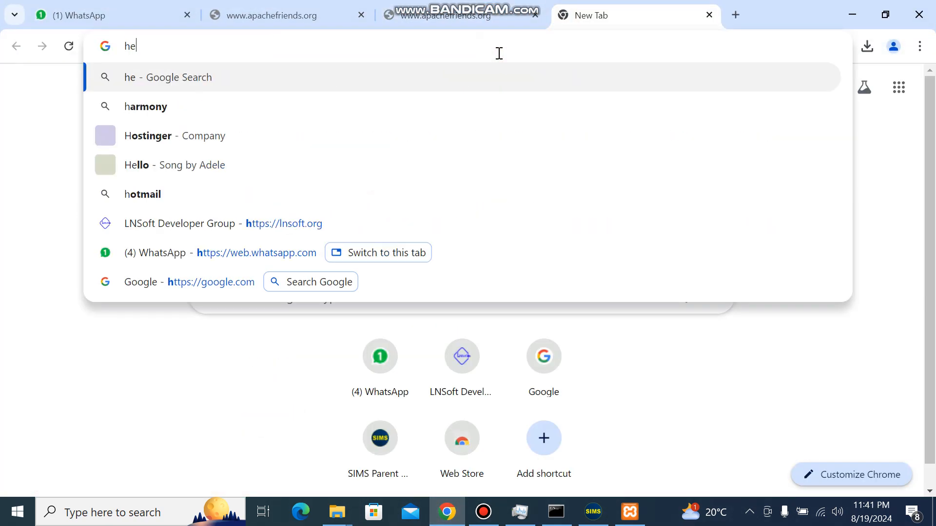
{"action": "type", "text": "if"}
{"action": "left_click", "coordinate": [298, 90]}
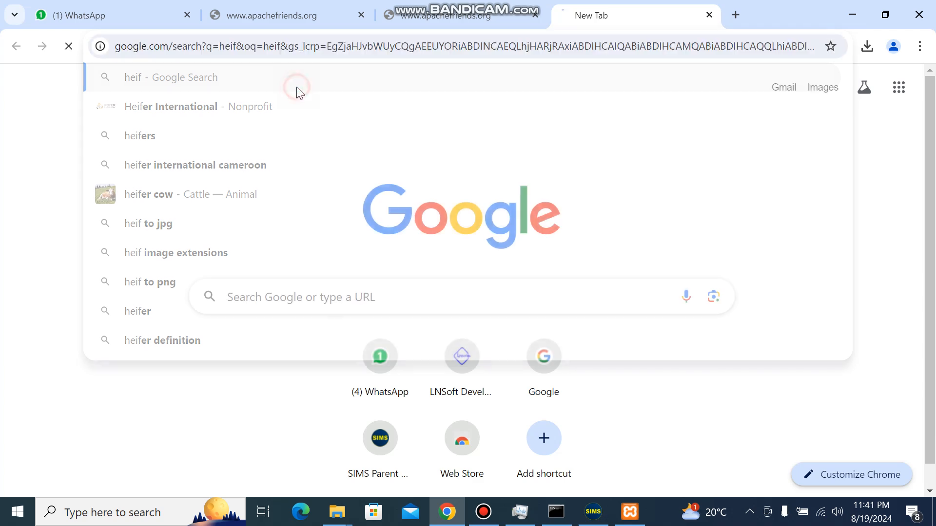
{"action": "left_click", "coordinate": [224, 102]}
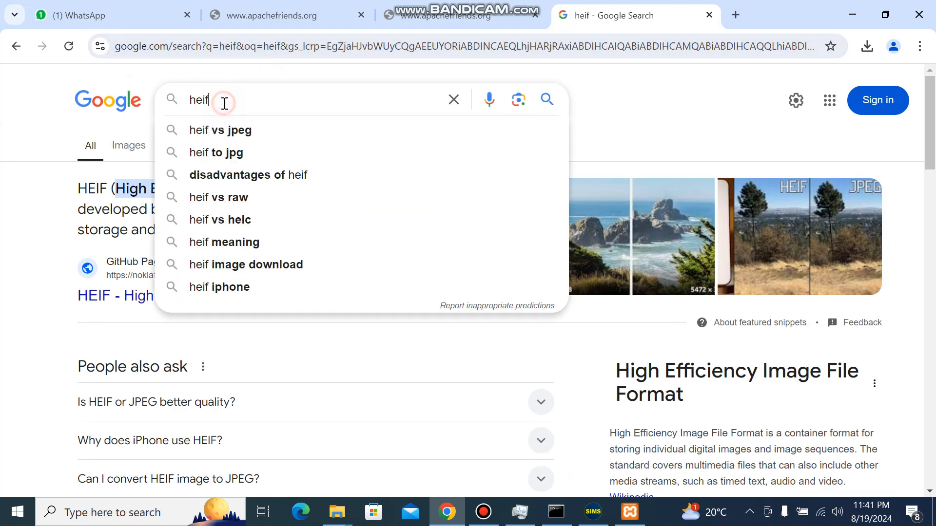
{"action": "key", "text": "BackSpace"}
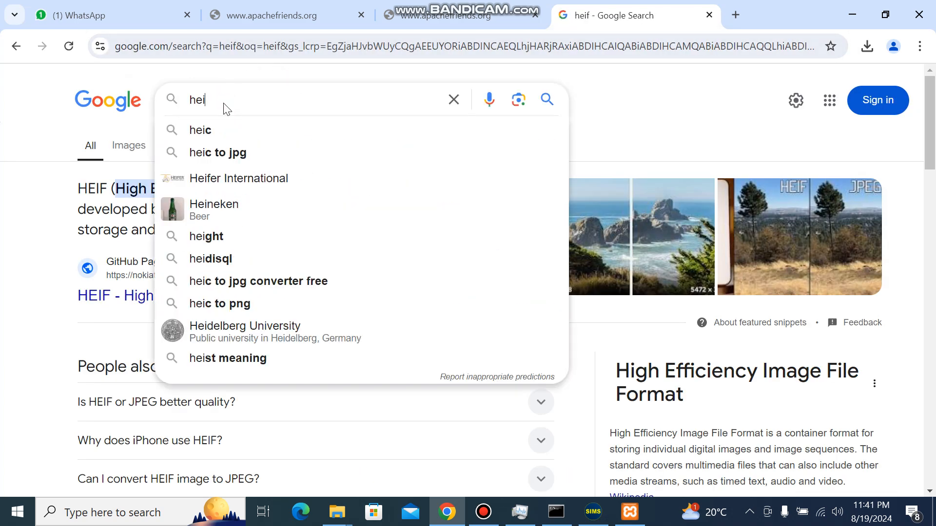
{"action": "type", "text": "d"}
{"action": "left_click", "coordinate": [222, 131]}
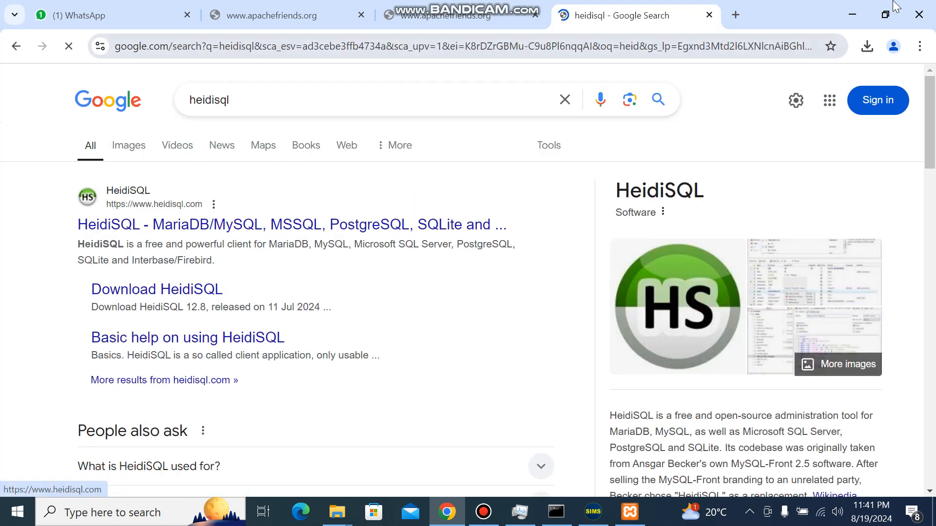
{"action": "left_click", "coordinate": [851, 14]}
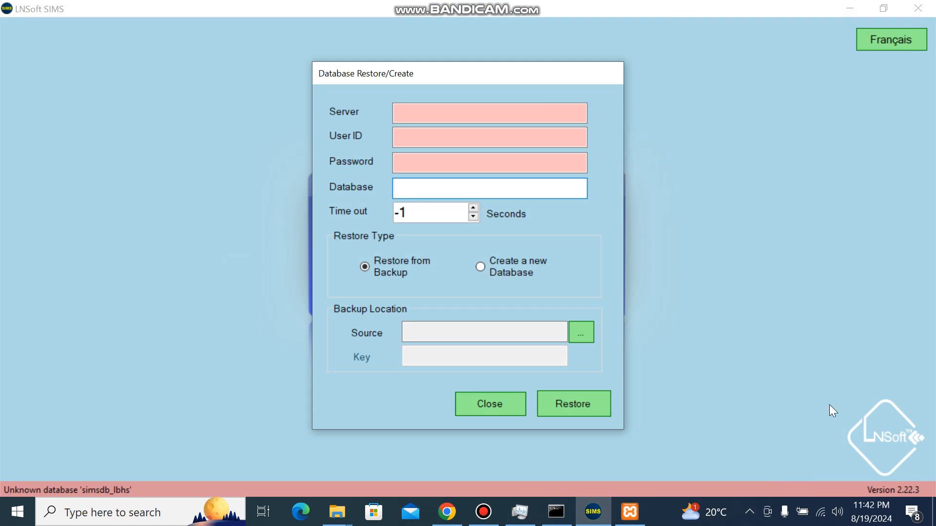
- Launch HeidiSQL from its desktop shortcut
{"action": "left_click", "coordinate": [933, 512]}
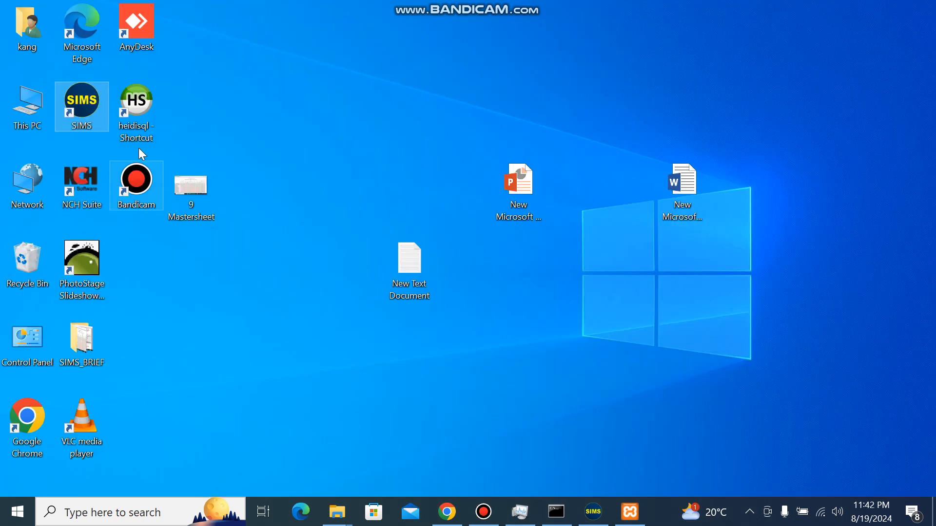
{"action": "left_click", "coordinate": [139, 113]}
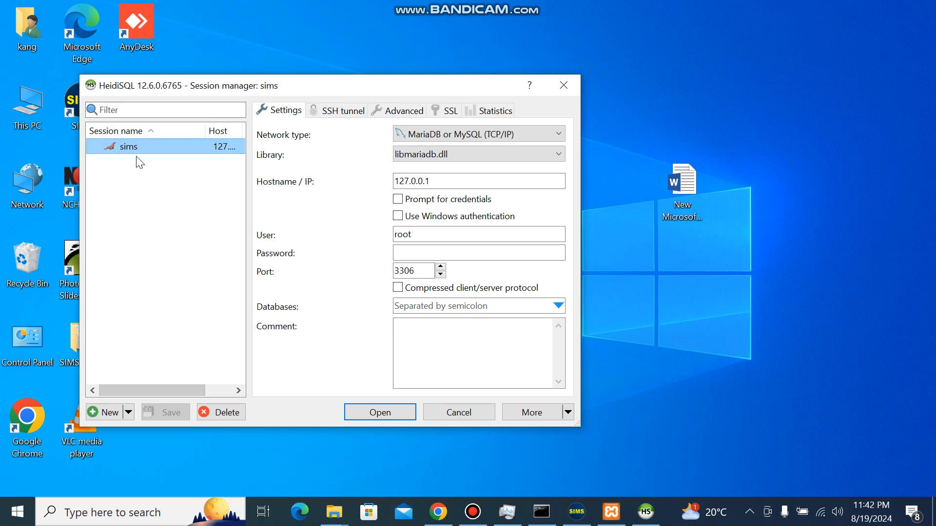
{"action": "right_click", "coordinate": [156, 147]}
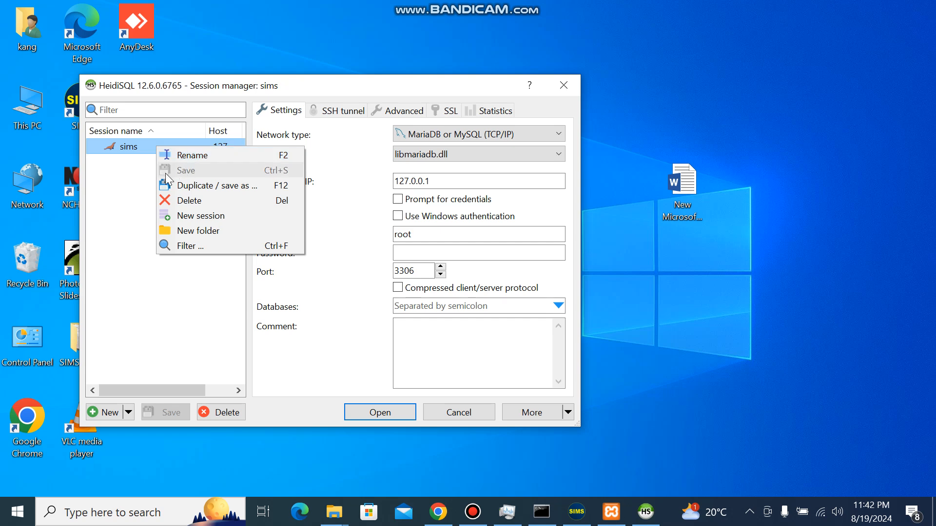
{"action": "left_click", "coordinate": [126, 179]}
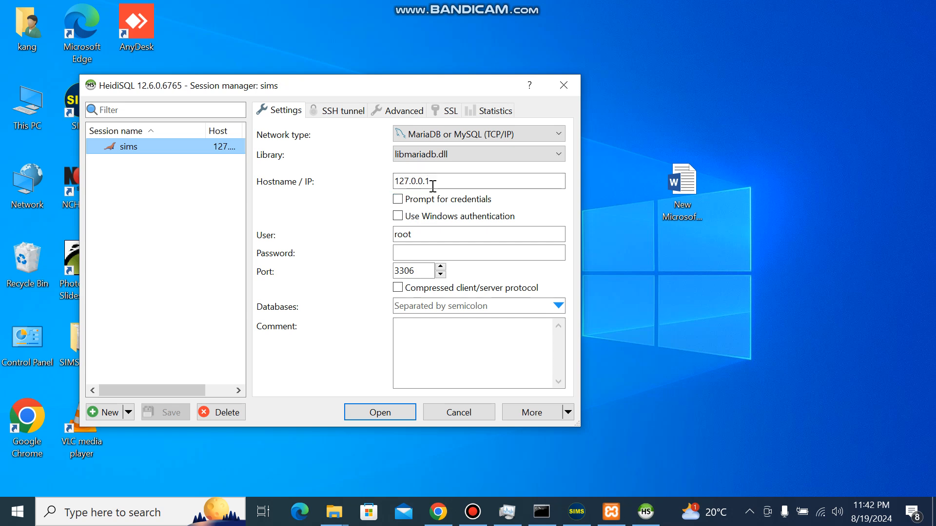
- Check the hostname, user and password fields of the sims session and open its connection
{"action": "left_click_drag", "start_coordinate": [437, 181], "coordinate": [394, 184]}
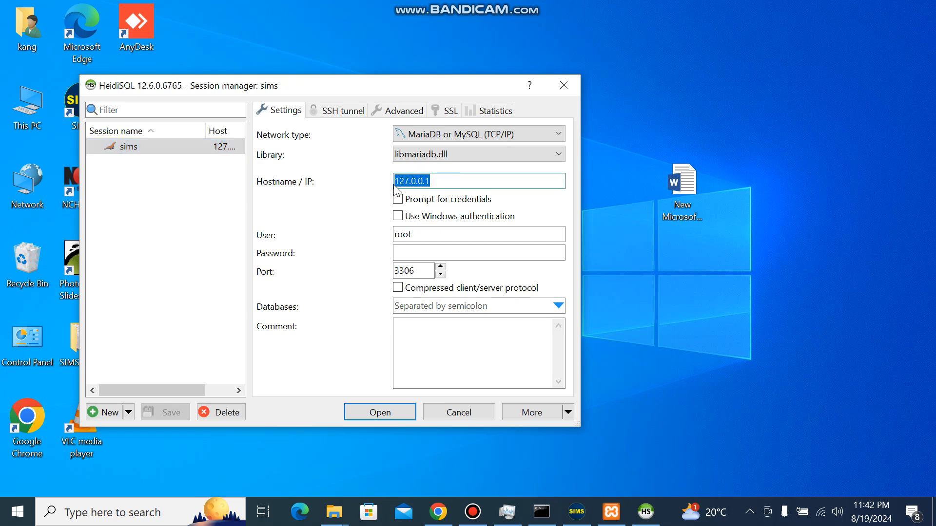
{"action": "left_click", "coordinate": [437, 182]}
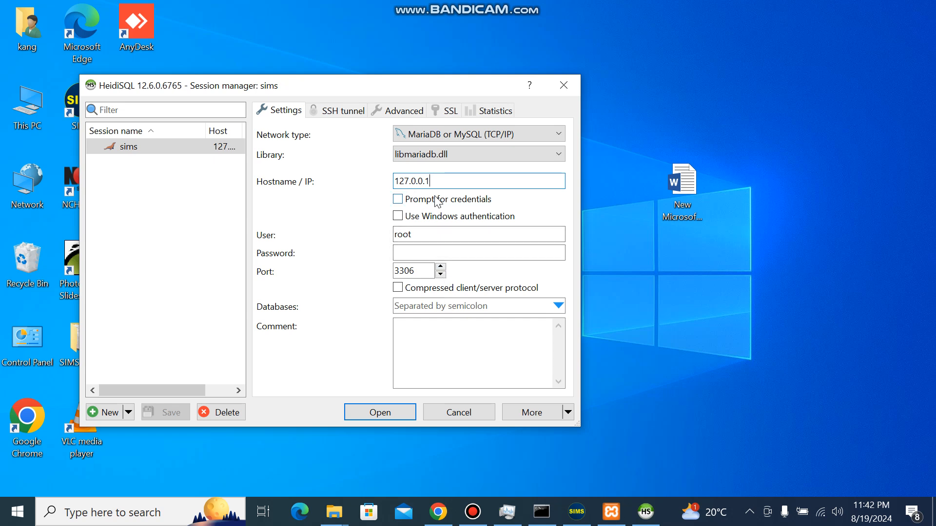
{"action": "double_click", "coordinate": [417, 235]}
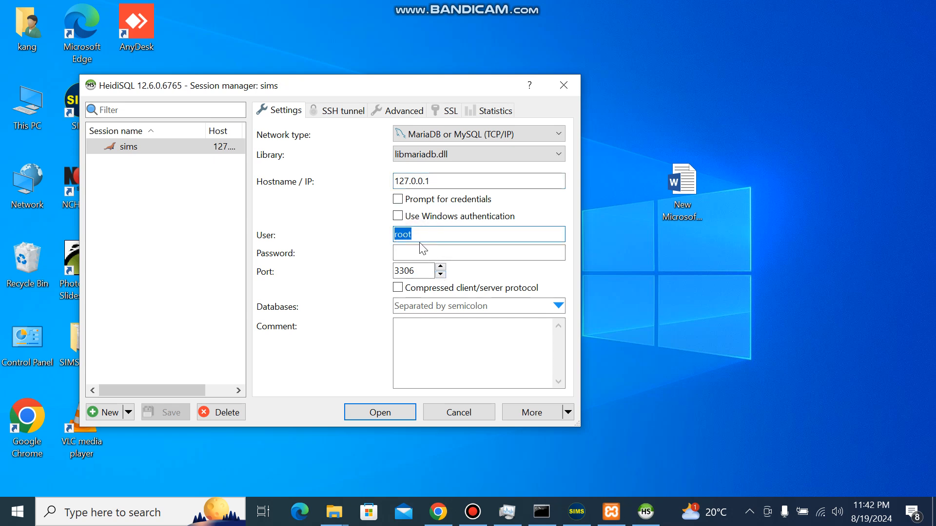
{"action": "left_click", "coordinate": [412, 255]}
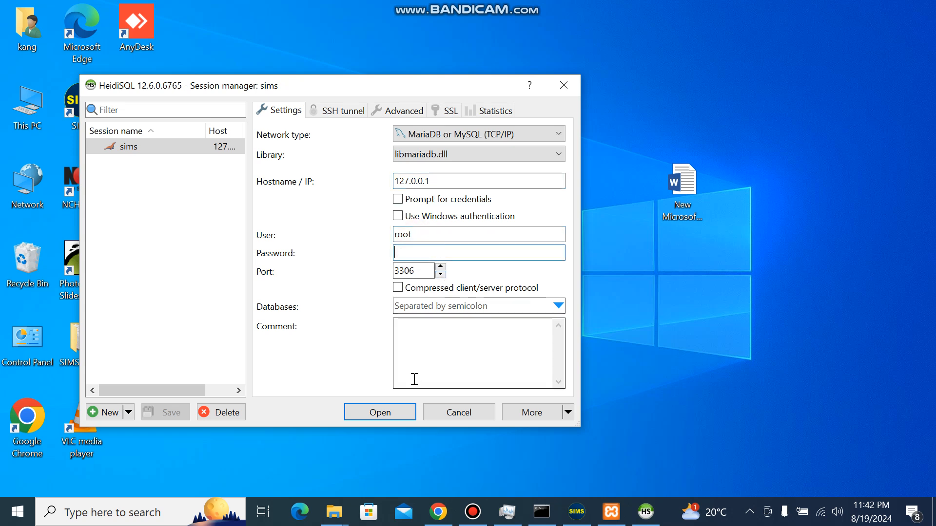
{"action": "left_click", "coordinate": [383, 418]}
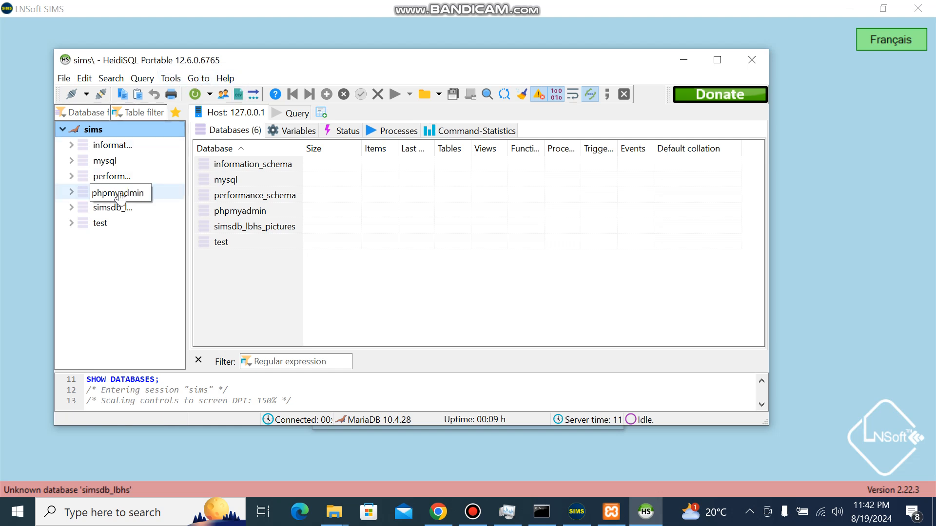
- Open the user manager, enter and repeat a new password for the root account on localhost, and save it
{"action": "left_click", "coordinate": [182, 80]}
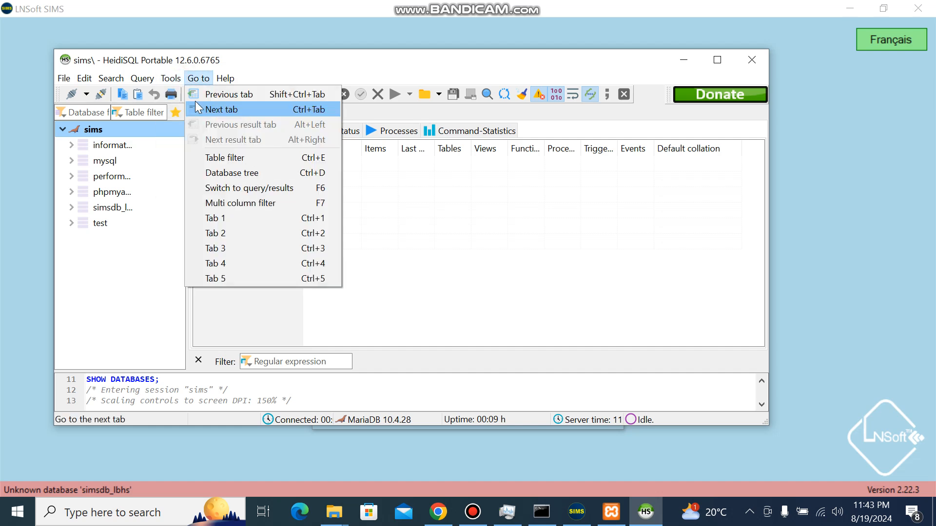
{"action": "left_click", "coordinate": [180, 116]}
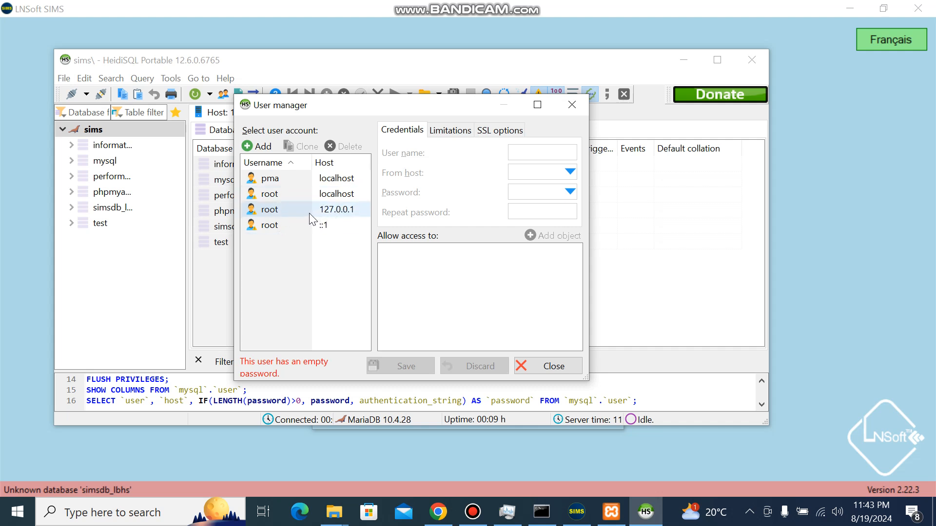
{"action": "left_click", "coordinate": [331, 195]}
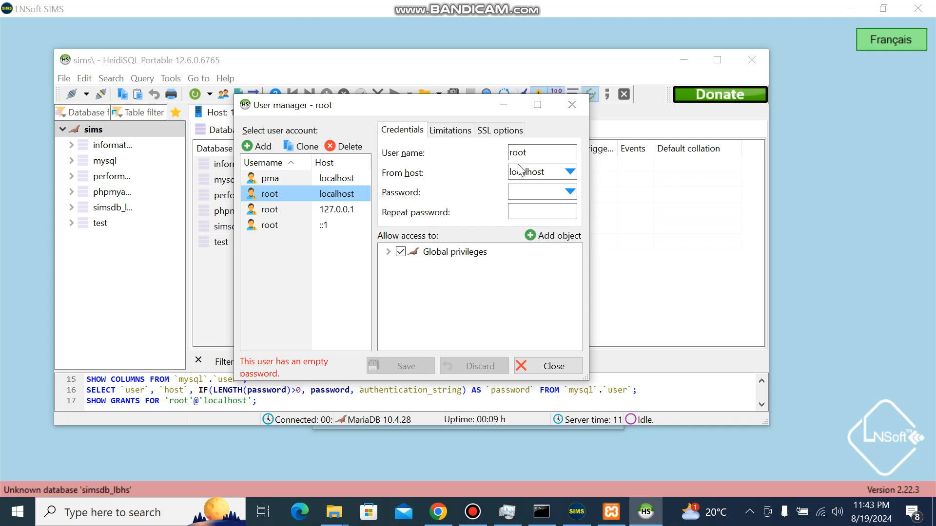
{"action": "left_click", "coordinate": [538, 193]}
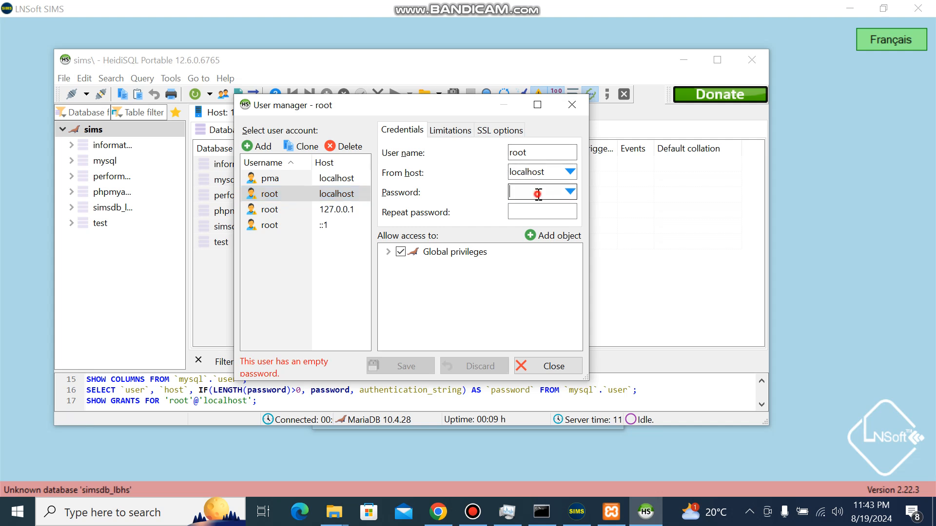
{"action": "type", "text": "root"}
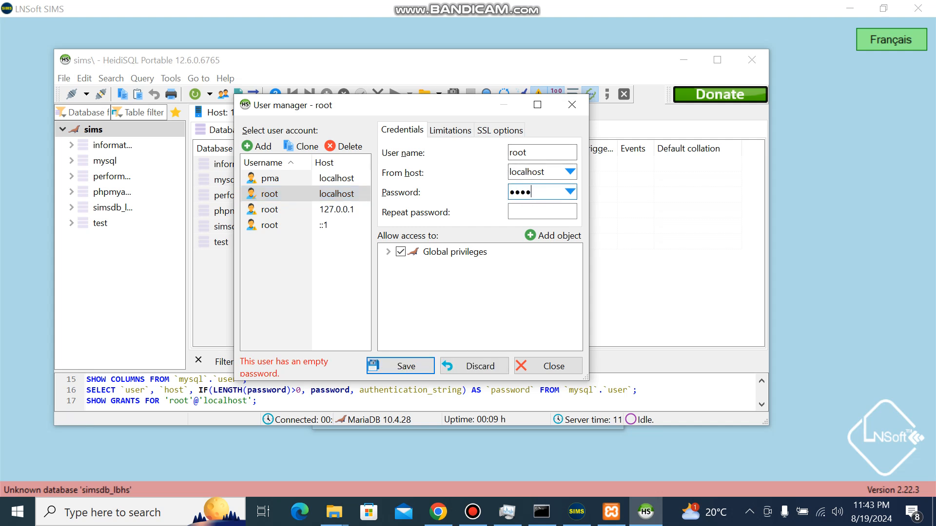
{"action": "left_click", "coordinate": [528, 210]}
{"action": "type", "text": "root"}
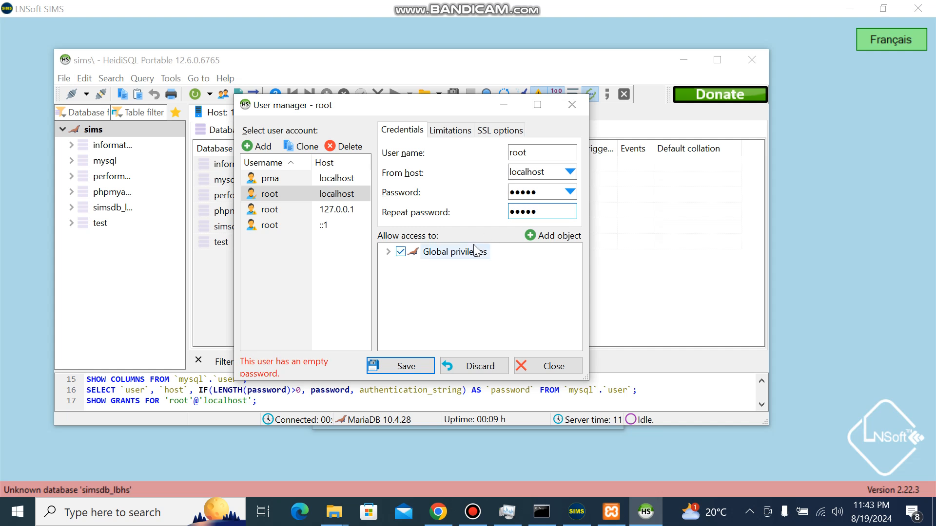
{"action": "left_click", "coordinate": [405, 366]}
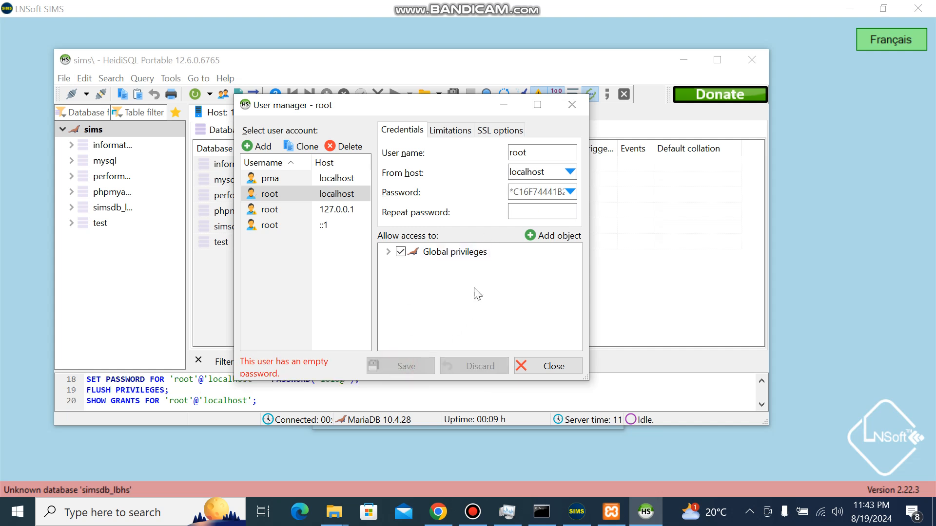
- Delete the root user account for host 127.0.0.1
{"action": "left_click", "coordinate": [309, 216]}
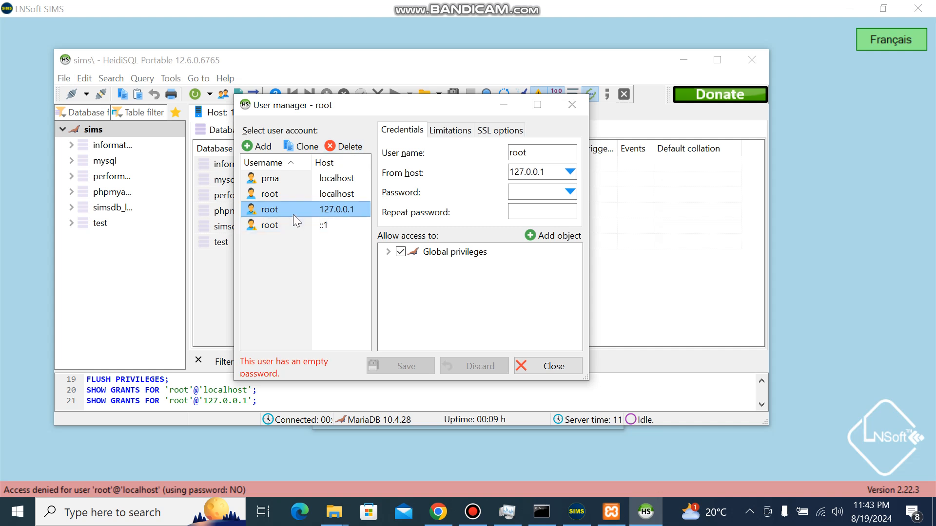
{"action": "left_click", "coordinate": [350, 147]}
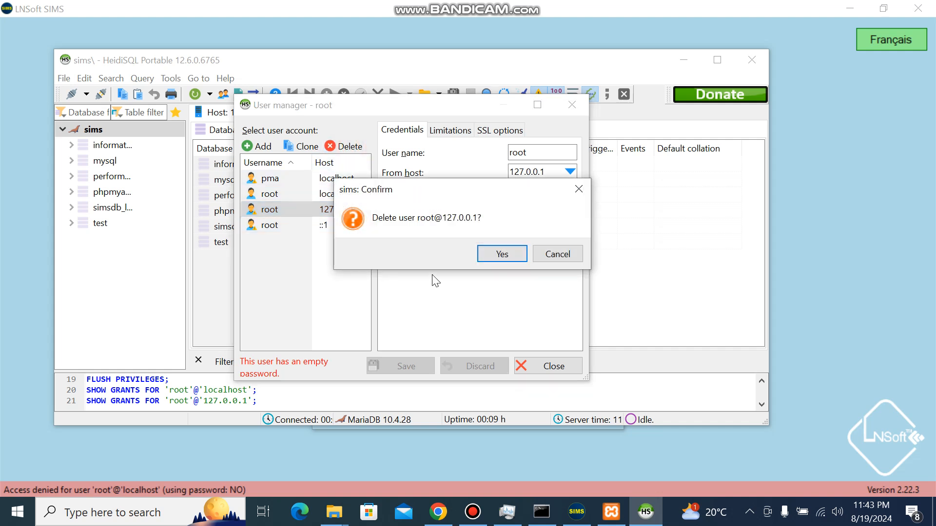
{"action": "left_click", "coordinate": [501, 253]}
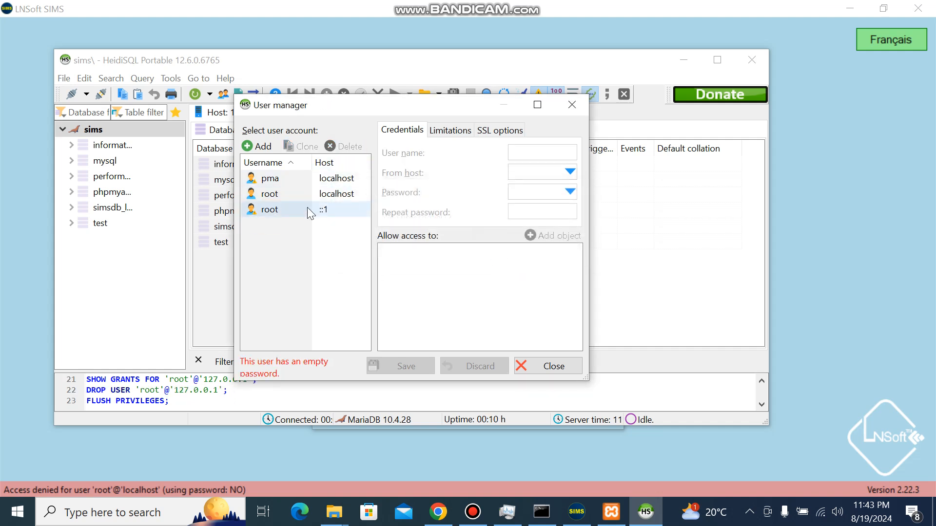
- Add a user account named simsuser with access from everywhere
{"action": "left_click", "coordinate": [259, 147]}
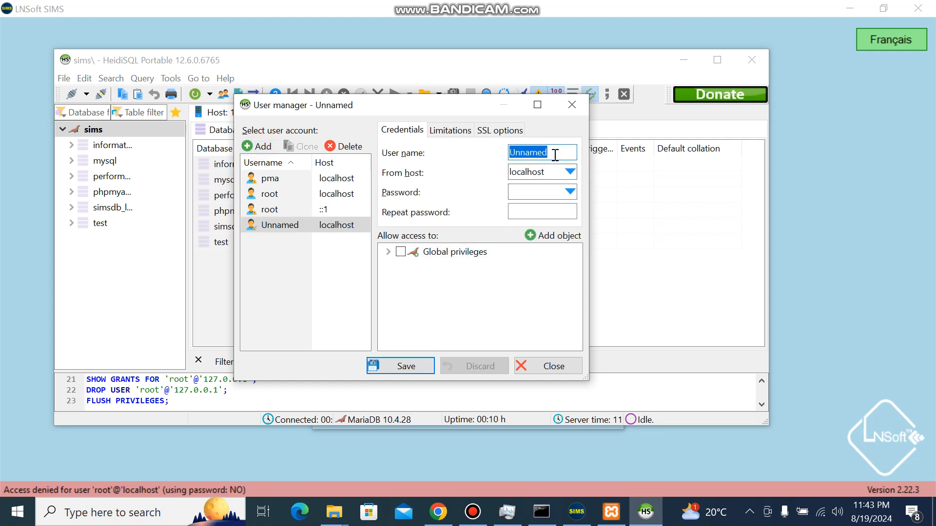
{"action": "type", "text": "sims"}
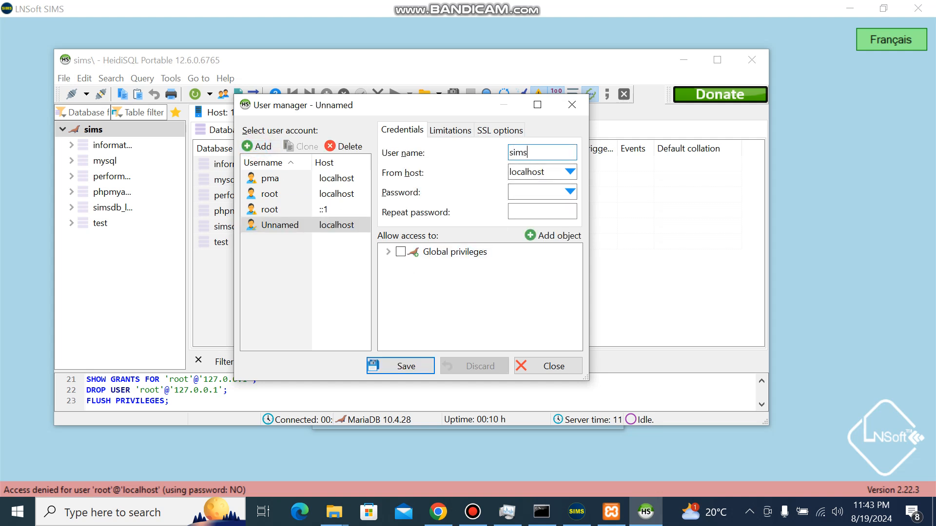
{"action": "type", "text": "user"}
{"action": "left_click", "coordinate": [570, 171]}
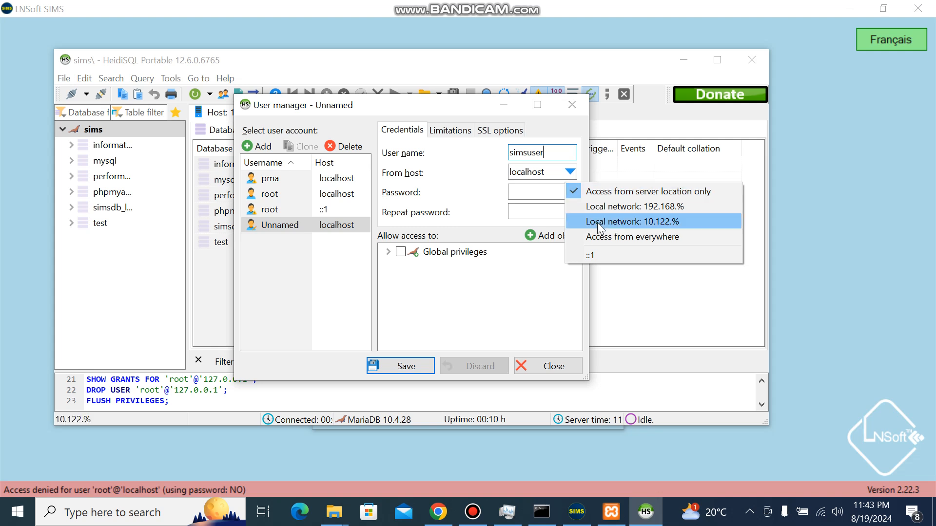
{"action": "left_click", "coordinate": [604, 237]}
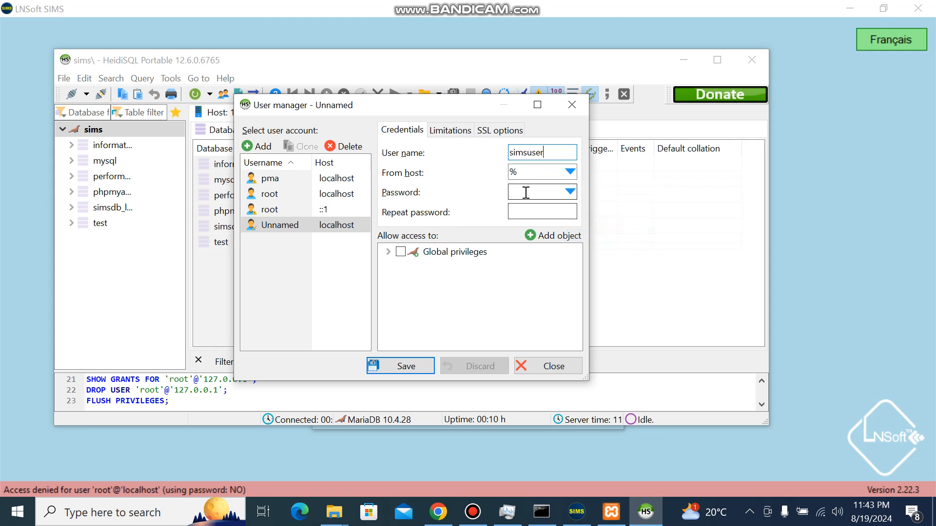
- Enter and repeat the account password for simsuser and grant it all global privileges
{"action": "left_click", "coordinate": [526, 193]}
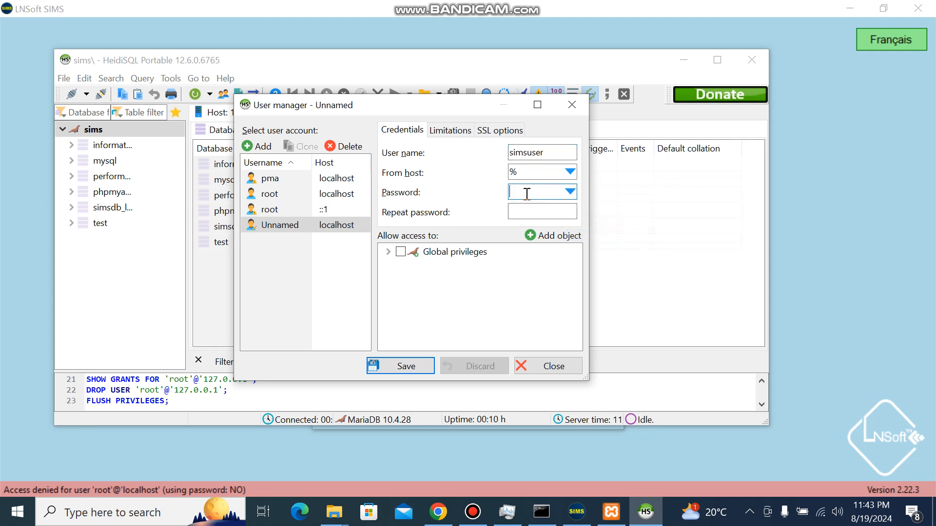
{"action": "type", "text": "••••"}
{"action": "left_click", "coordinate": [520, 211]}
{"action": "type", "text": "••••"}
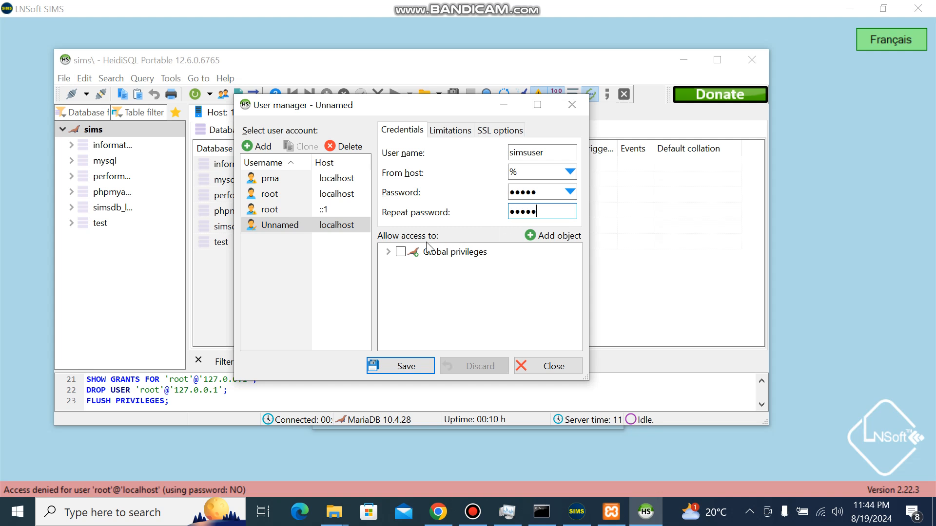
{"action": "left_click", "coordinate": [400, 251]}
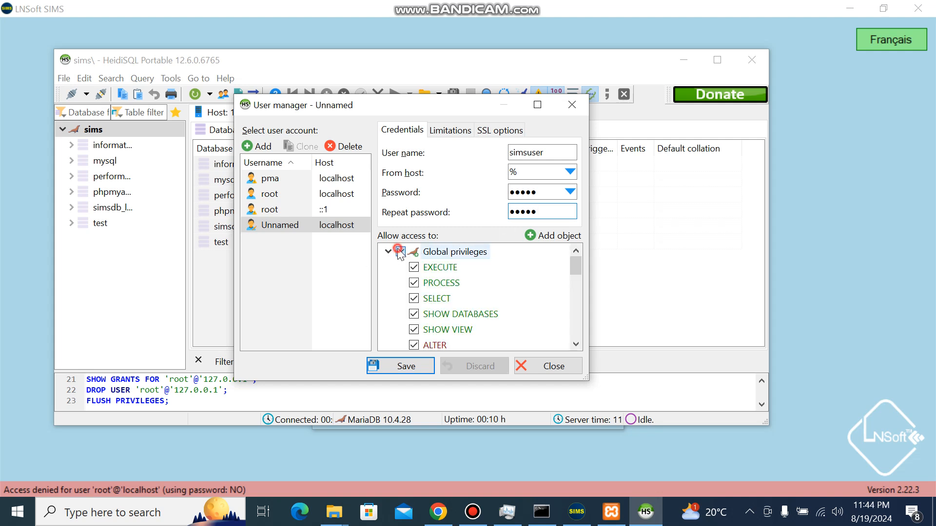
- Save the simsuser account and delete the root user account for host ::1
{"action": "left_click", "coordinate": [406, 366]}
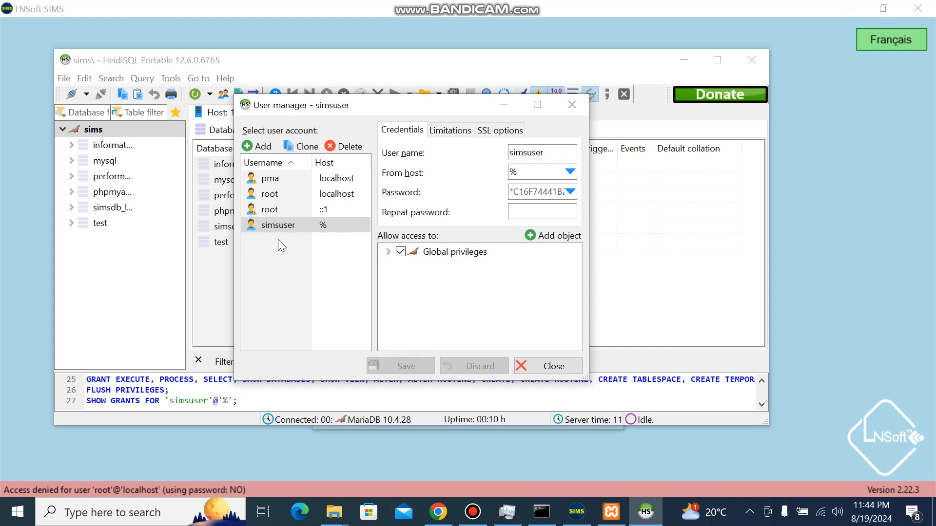
{"action": "left_click", "coordinate": [319, 195]}
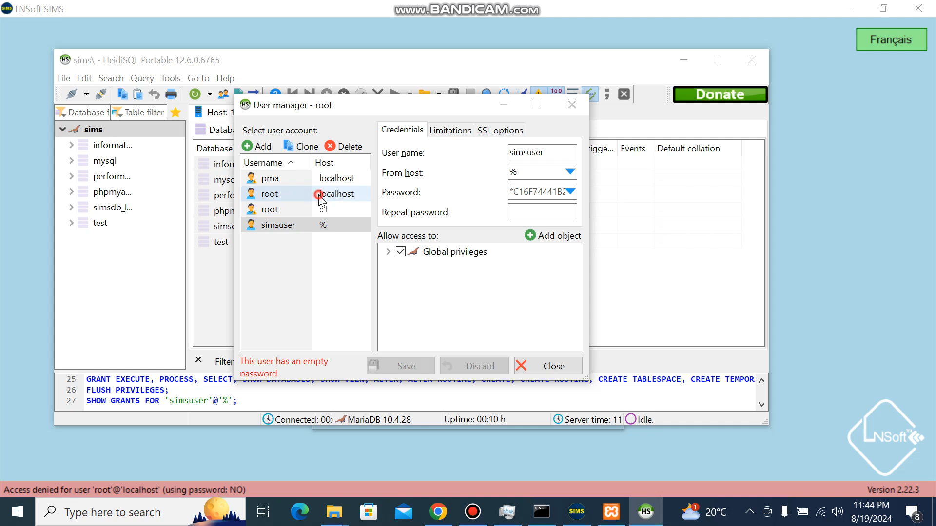
{"action": "left_click", "coordinate": [293, 211]}
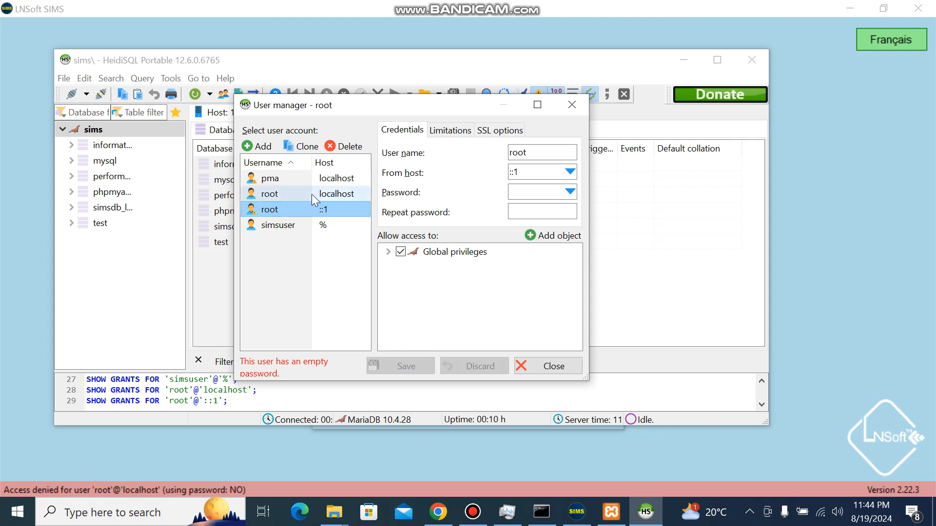
{"action": "left_click", "coordinate": [291, 211]}
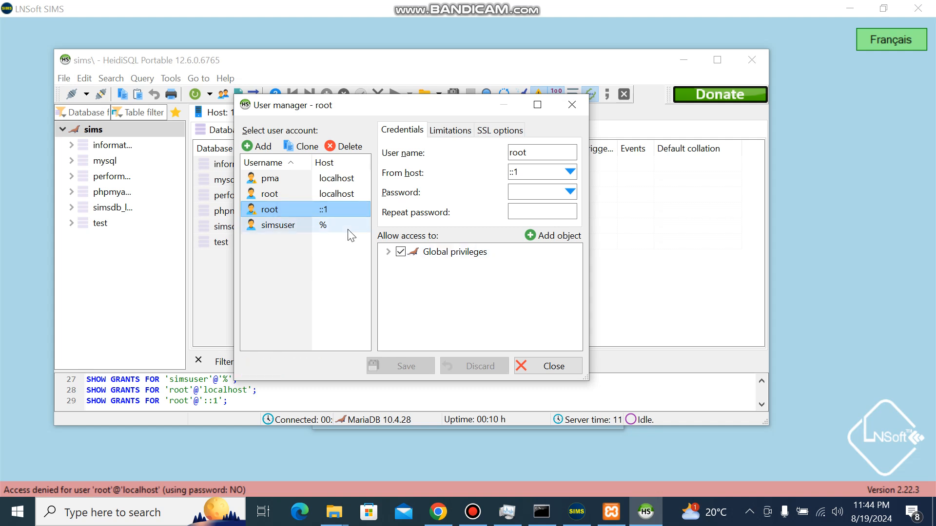
{"action": "left_click", "coordinate": [344, 146]}
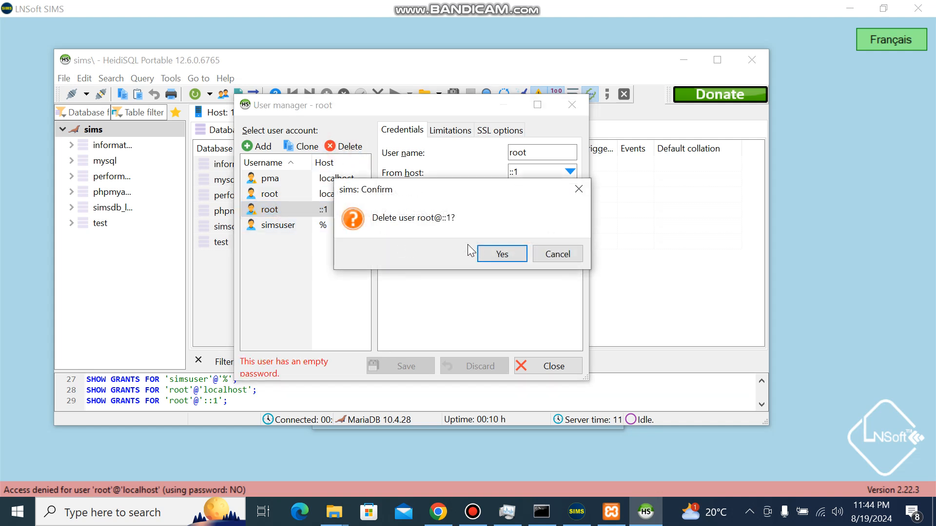
{"action": "left_click", "coordinate": [501, 254]}
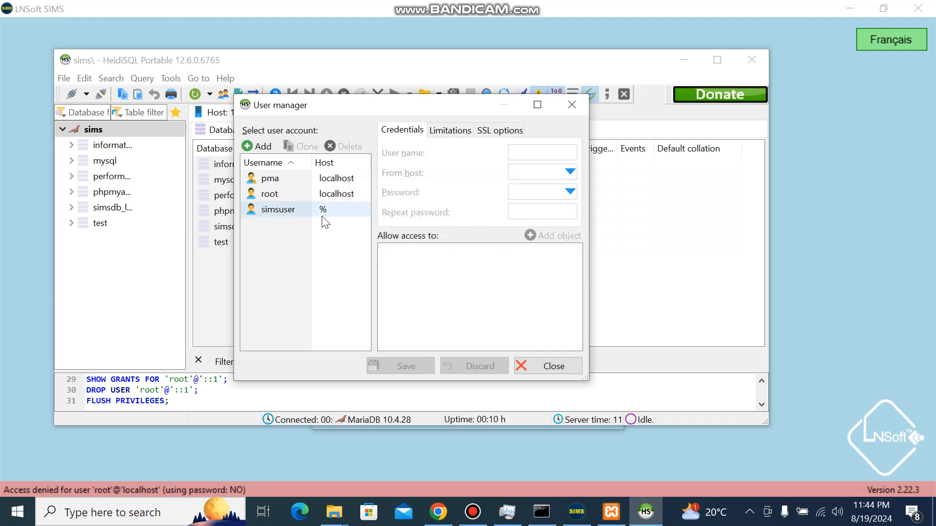
- Review the remaining simsuser and root accounts, and close the user manager and HeidiSQL
{"action": "left_click", "coordinate": [307, 214]}
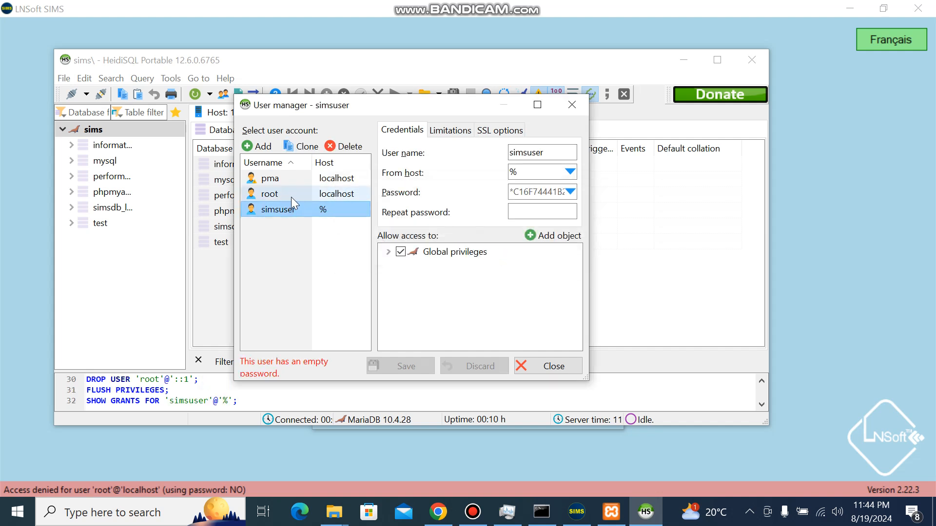
{"action": "left_click", "coordinate": [287, 194]}
{"action": "left_click", "coordinate": [307, 210]}
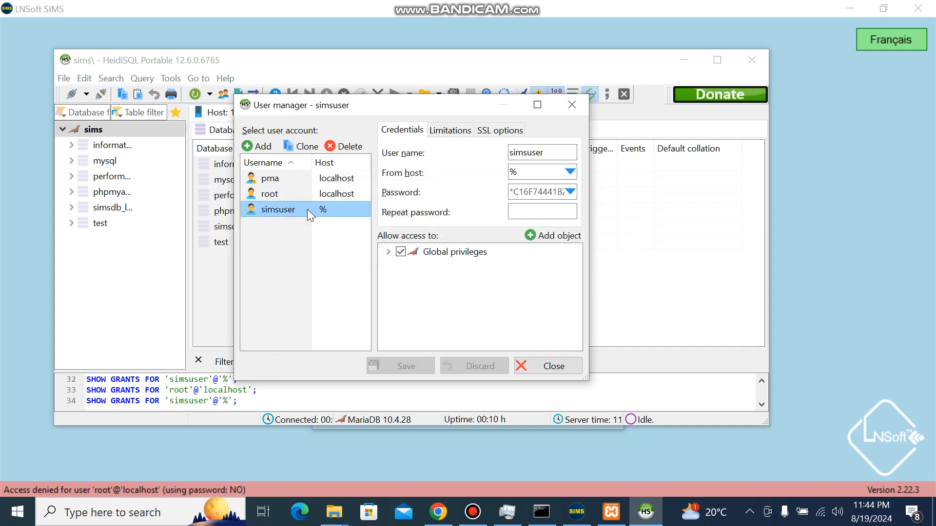
{"action": "left_click", "coordinate": [310, 198]}
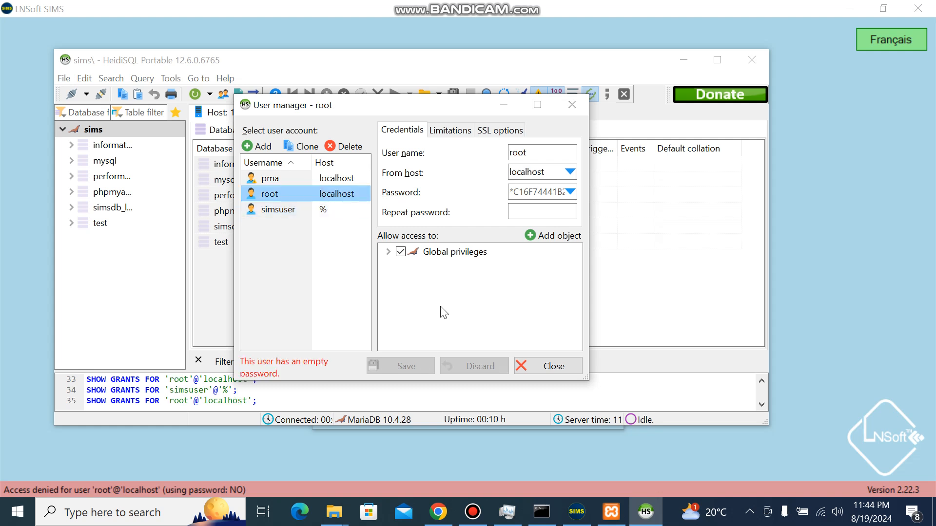
{"action": "left_click", "coordinate": [553, 368]}
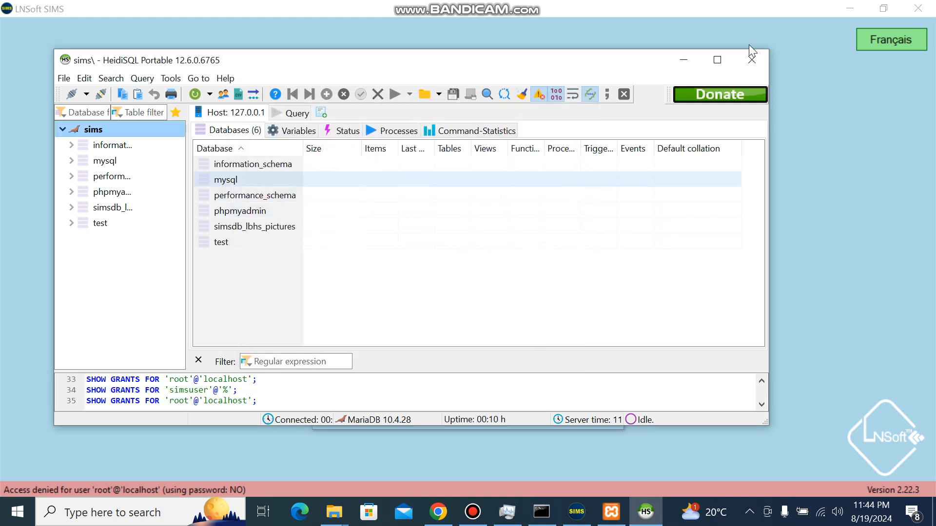
{"action": "left_click", "coordinate": [756, 59]}
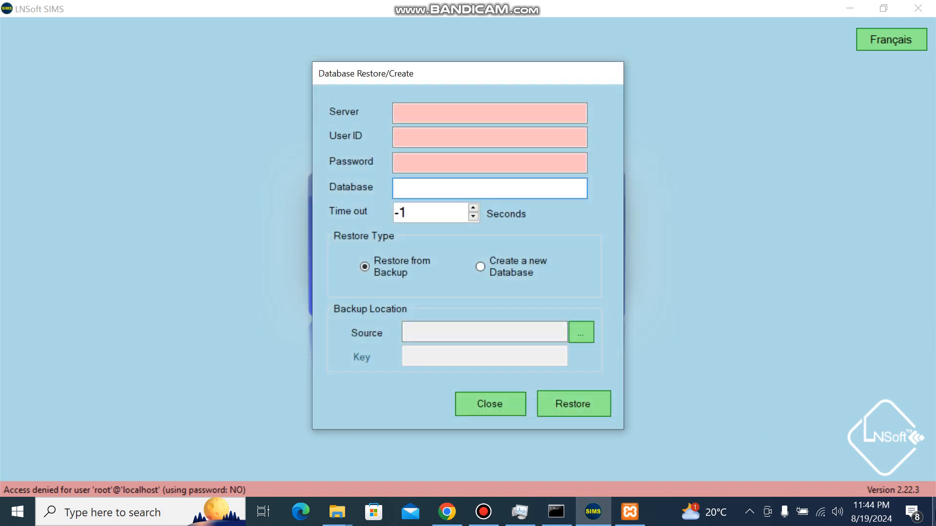
- Reopen HeidiSQL from the desktop and try to open the sims session as root without a password
{"action": "left_click", "coordinate": [933, 512]}
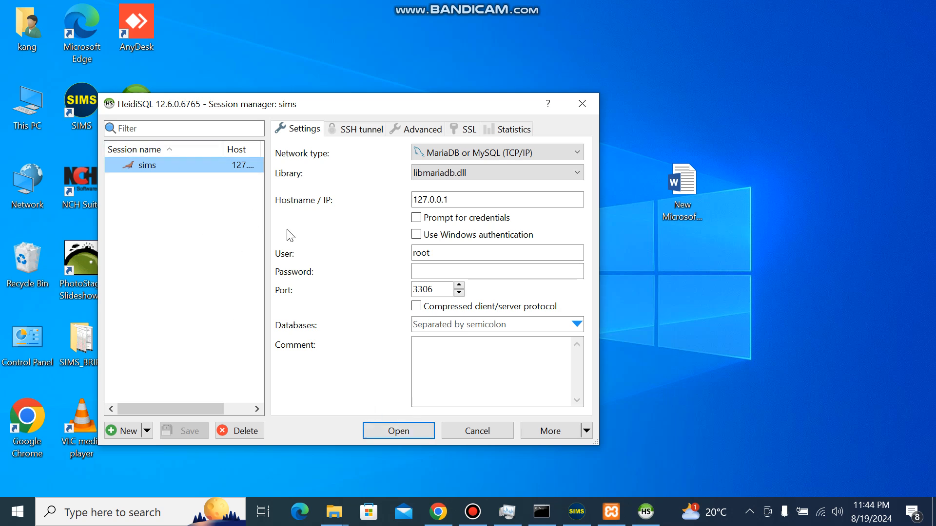
{"action": "left_click", "coordinate": [385, 431]}
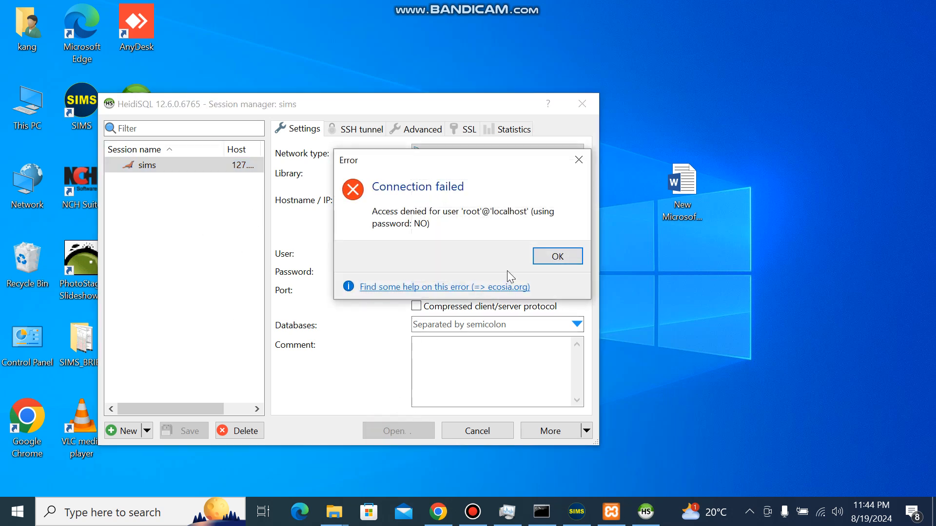
{"action": "left_click", "coordinate": [557, 255]}
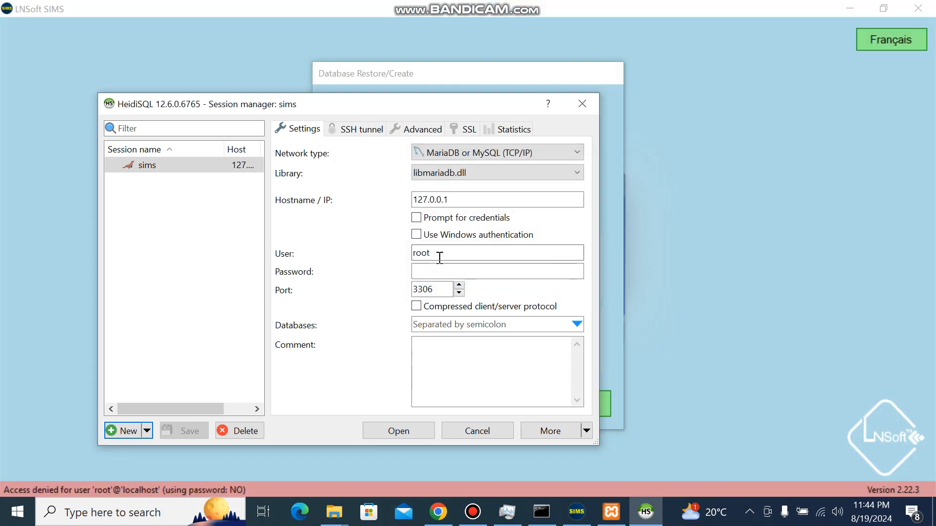
- Enter the root account password, open the sims session, and minimize it to return to LNSoft SIMS
{"action": "left_click", "coordinate": [435, 278]}
{"action": "type", "text": "root"}
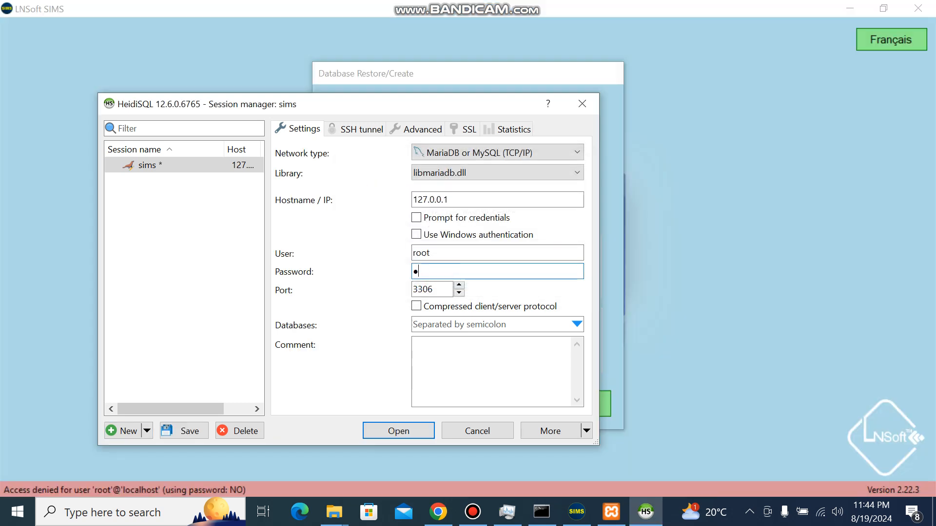
{"action": "type", "text": "1"}
{"action": "left_click", "coordinate": [398, 430]}
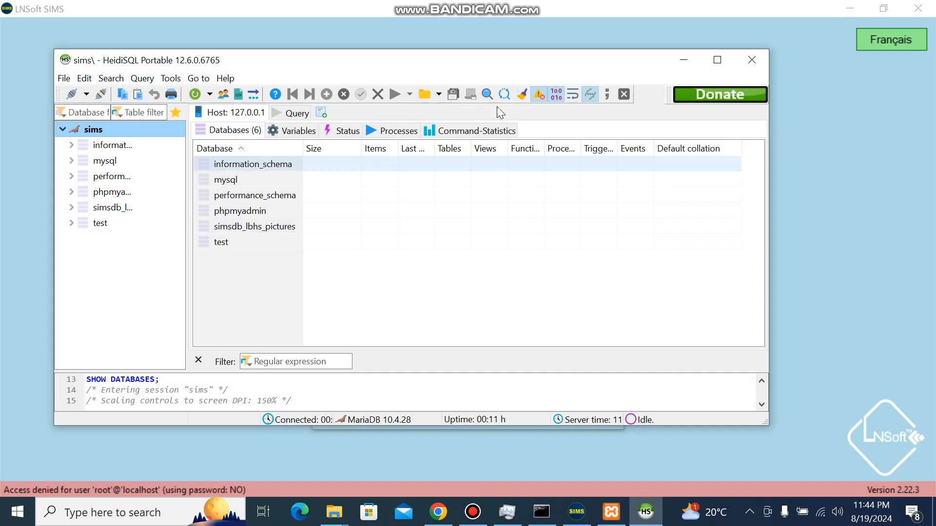
{"action": "left_click", "coordinate": [688, 61]}
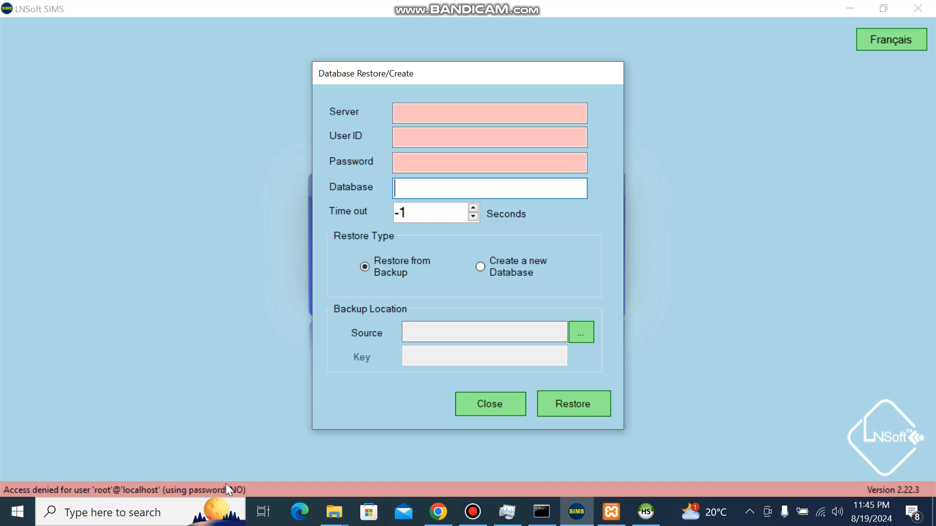
- Fill in the database connection with server localhost, user ID root and the root account password
{"action": "left_click", "coordinate": [441, 112]}
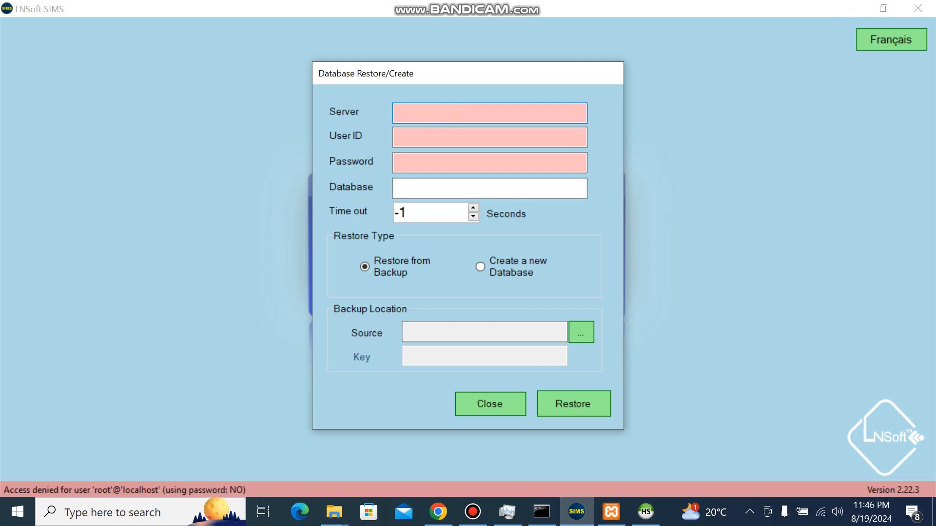
{"action": "type", "text": "localhost"}
{"action": "left_click", "coordinate": [411, 140]}
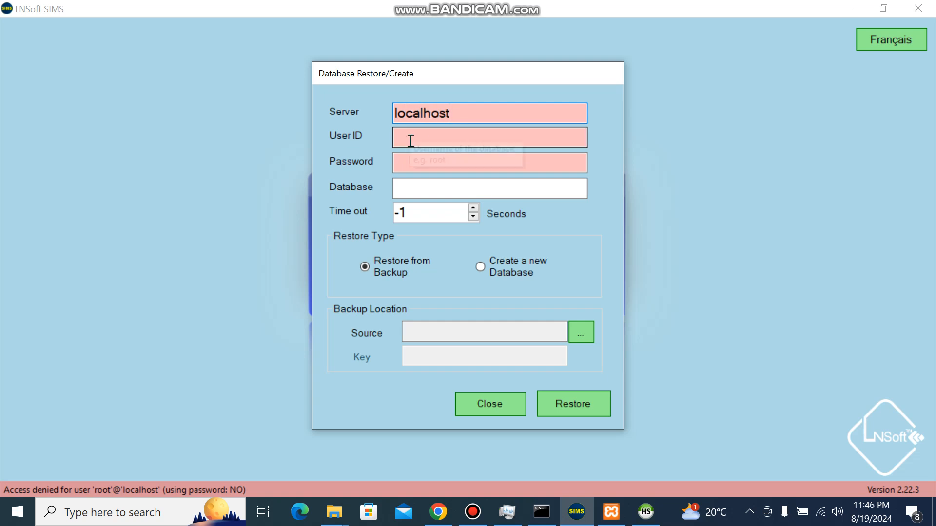
{"action": "type", "text": "root"}
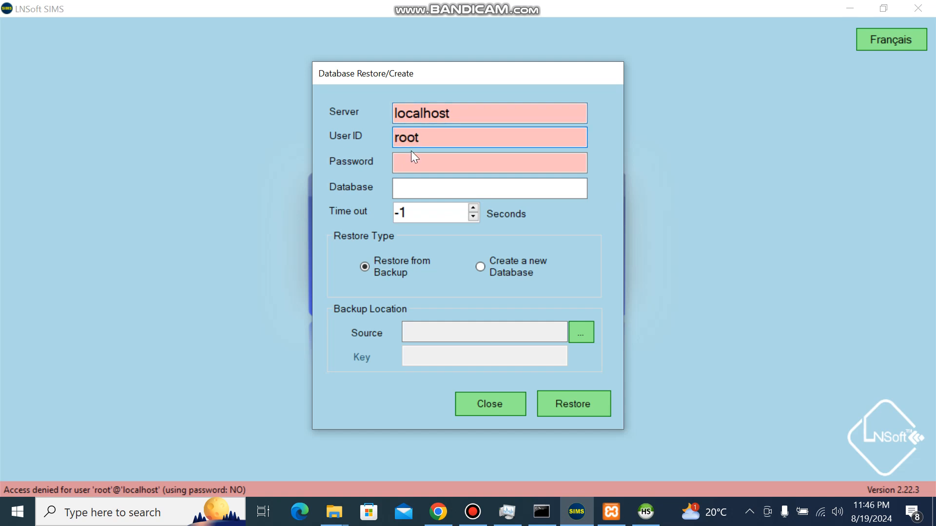
{"action": "left_click", "coordinate": [414, 160]}
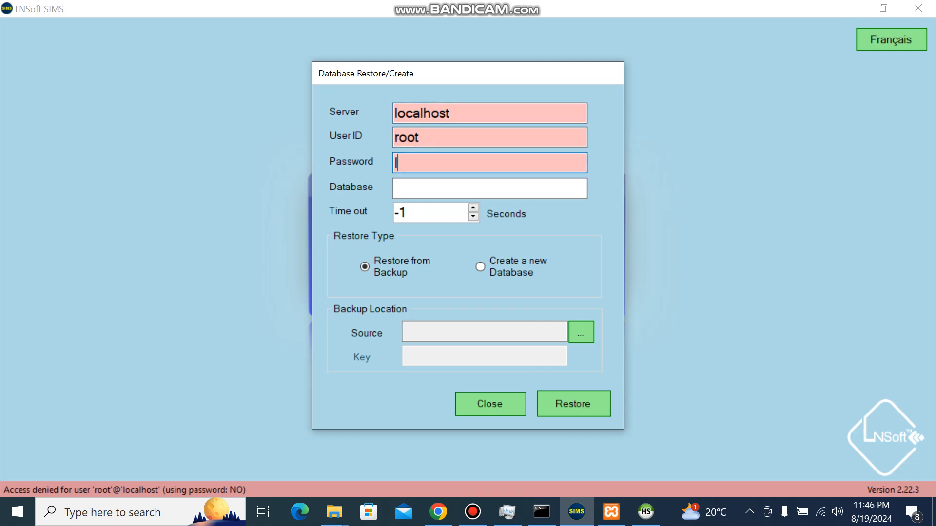
{"action": "type", "text": "*****"}
- Choose to create a new database with a 3600-second time out and start the creation
{"action": "left_click", "coordinate": [483, 267]}
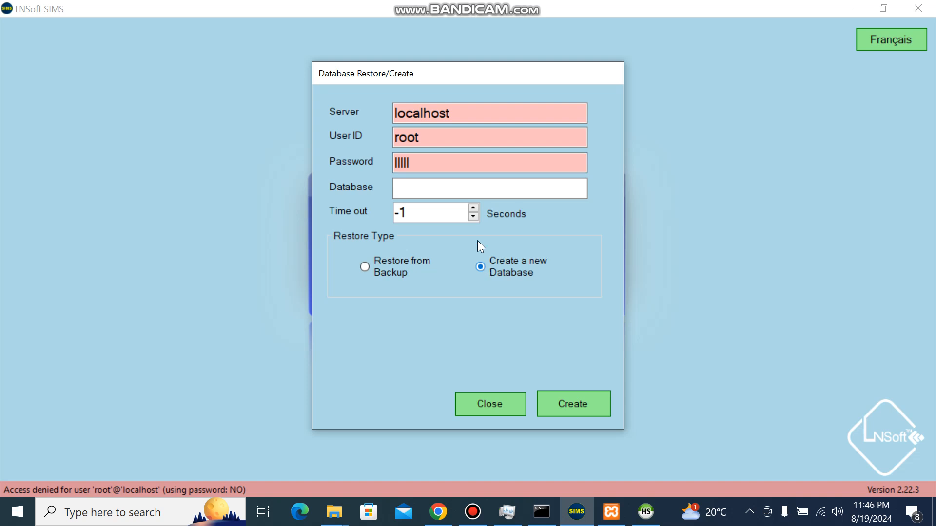
{"action": "left_click", "coordinate": [411, 212]}
{"action": "type", "text": "3600"}
{"action": "left_click", "coordinate": [568, 407]}
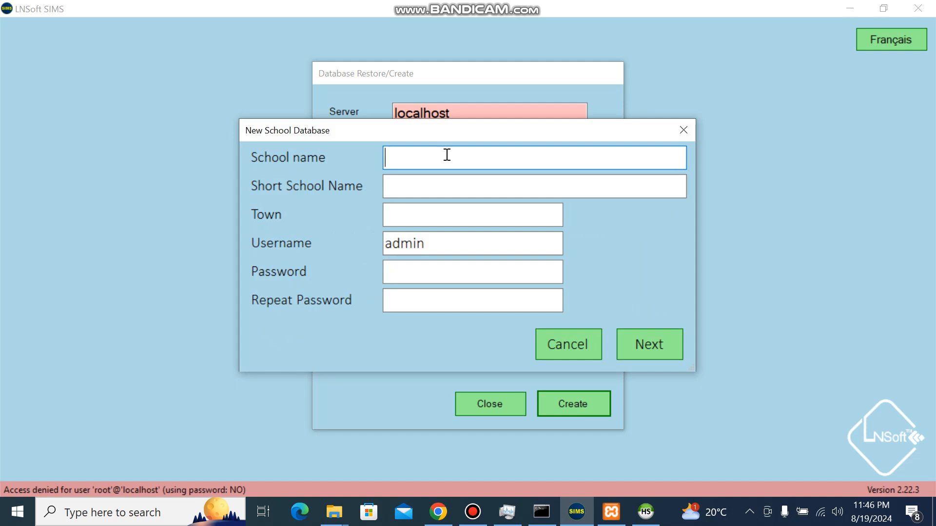
- Enter BILINGUAL COMMERCIAL COLLEGE BIMBIA as the school name for the new database
{"action": "type", "text": "Bl"}
{"action": "type", "text": "LINGU"}
{"action": "type", "text": "AL "}
{"action": "type", "text": "COM"}
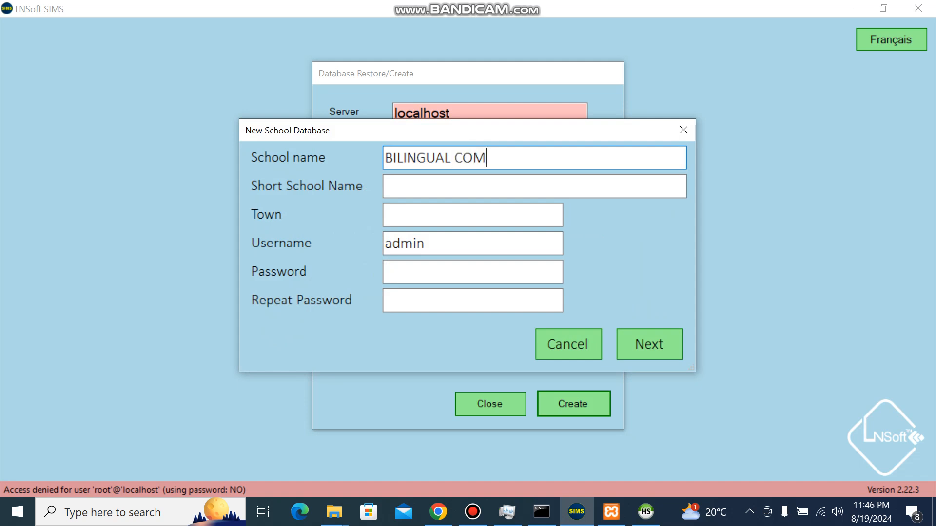
{"action": "type", "text": "MERCIAL "}
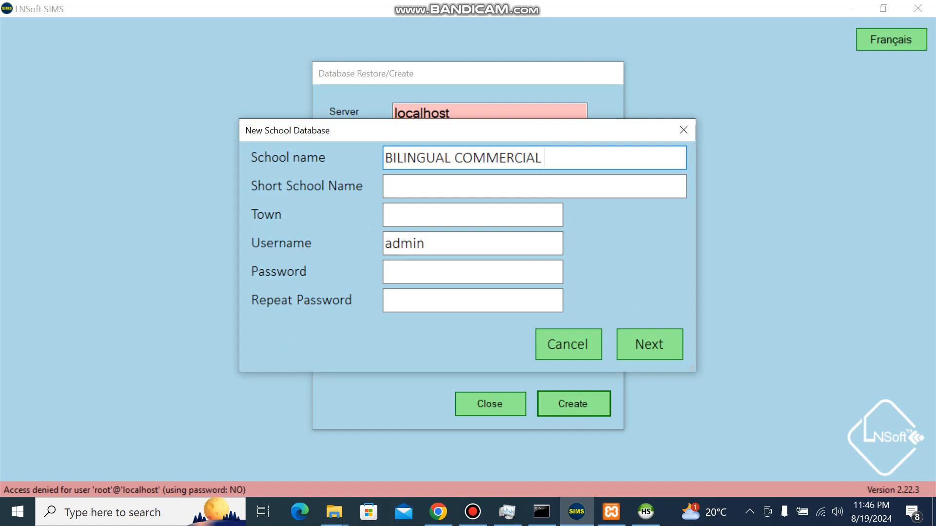
{"action": "type", "text": "CO"}
{"action": "type", "text": "LLEGE"}
{"action": "type", "text": " BI"}
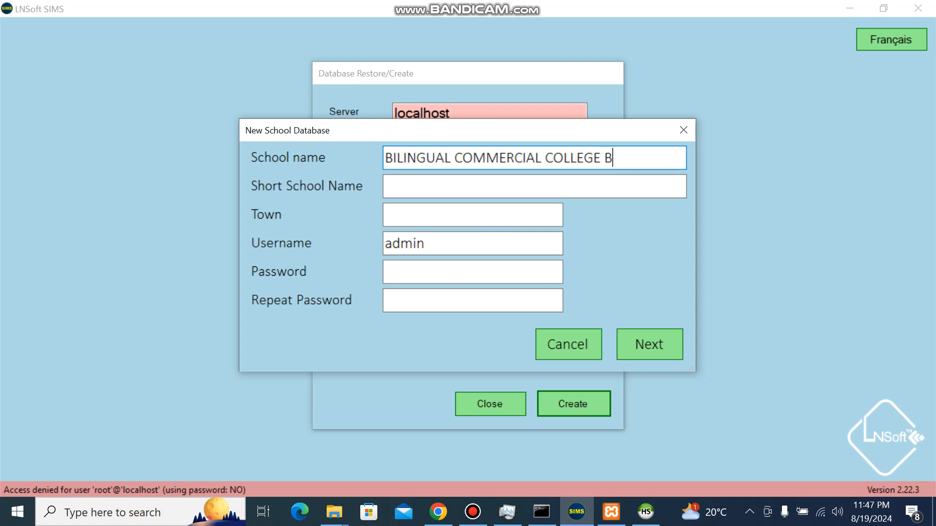
{"action": "type", "text": "MBIA"}
- Set the short school name to BCCB and the town to LIMBE
{"action": "left_click", "coordinate": [442, 185]}
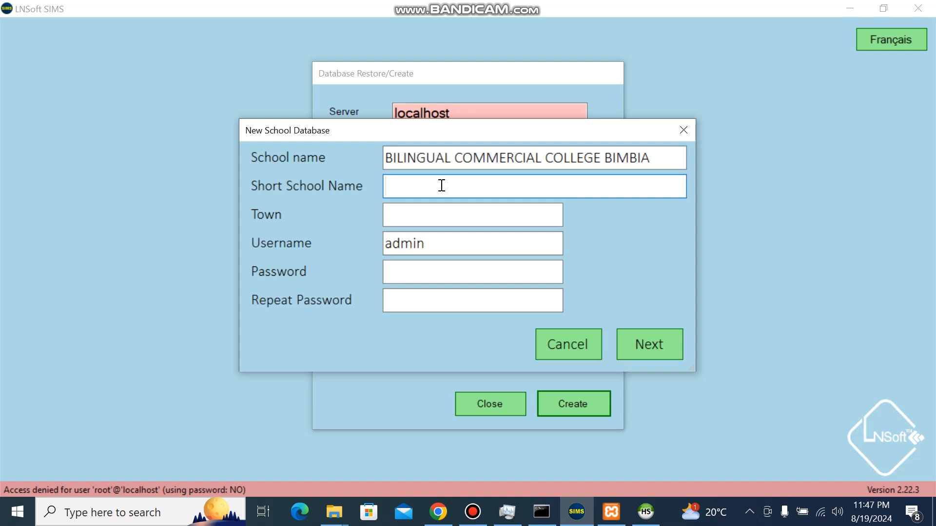
{"action": "type", "text": "BCCB"}
{"action": "left_click", "coordinate": [431, 215]}
{"action": "type", "text": "LIMBE"}
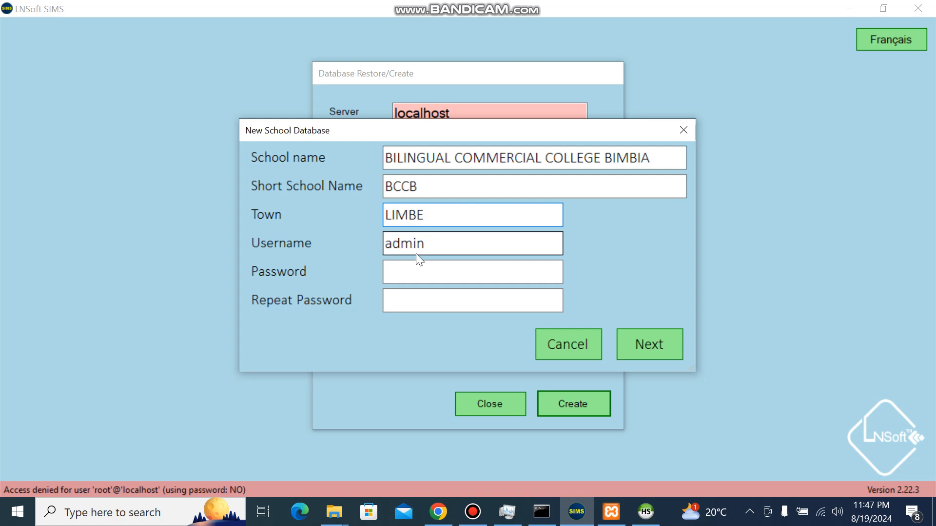
- Enter and repeat the account password for the admin user, and submit the school details to create the database
{"action": "left_click", "coordinate": [409, 271]}
{"action": "type", "text": "admin"}
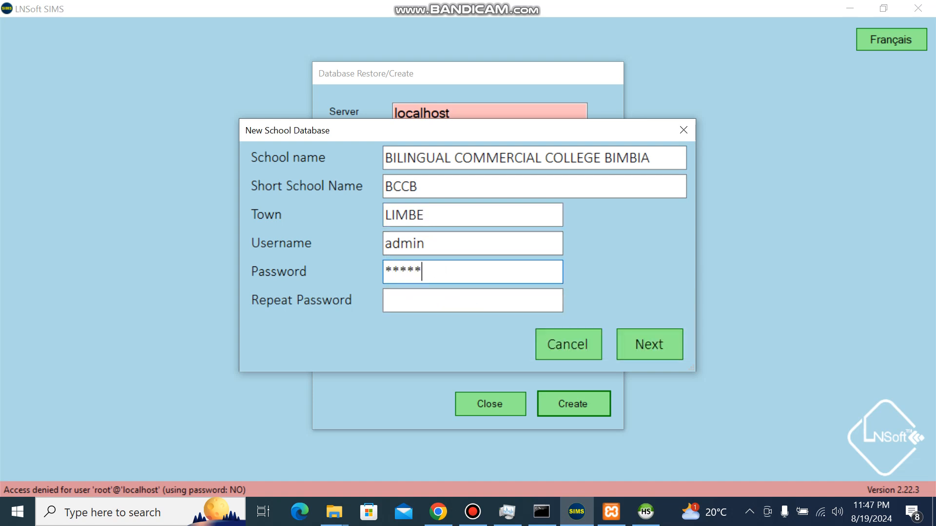
{"action": "type", "text": "1"}
{"action": "key", "text": "Tab"}
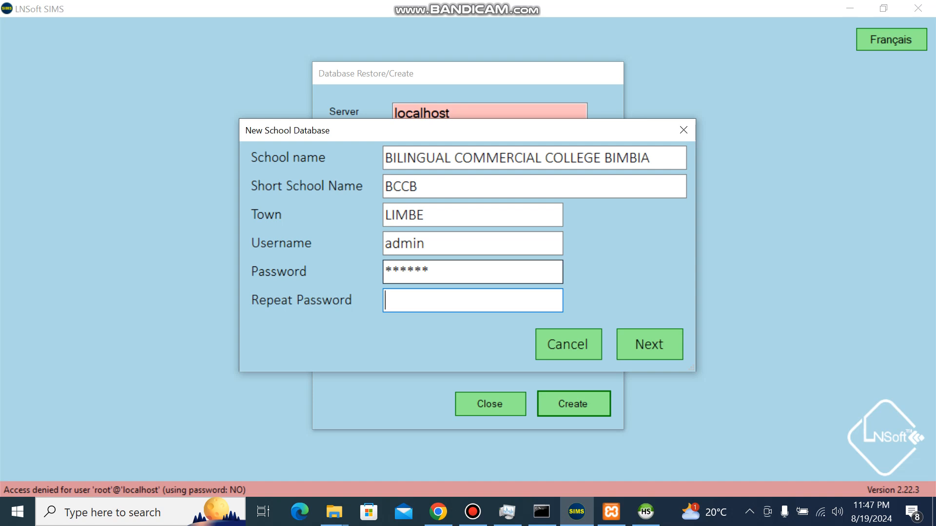
{"action": "left_click_drag", "start_coordinate": [430, 273], "coordinate": [376, 274]}
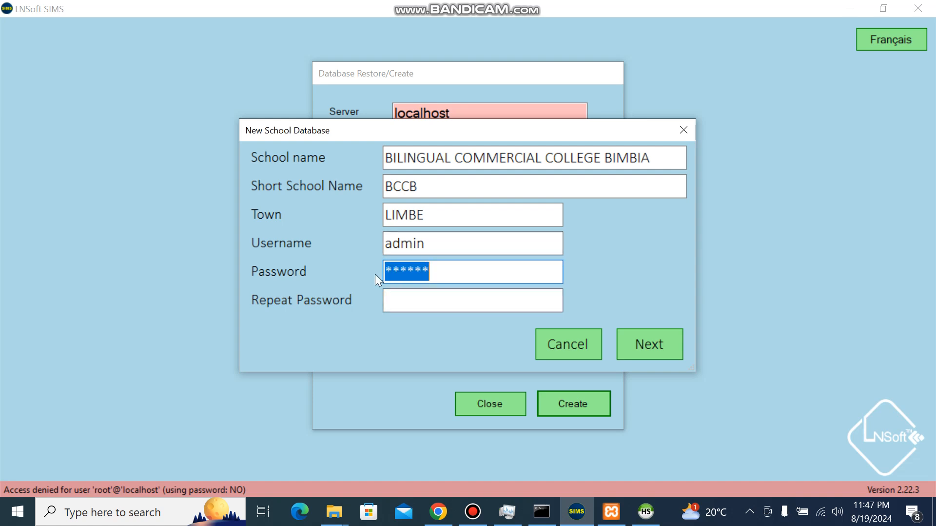
{"action": "type", "text": "admin"}
{"action": "key", "text": "Tab"}
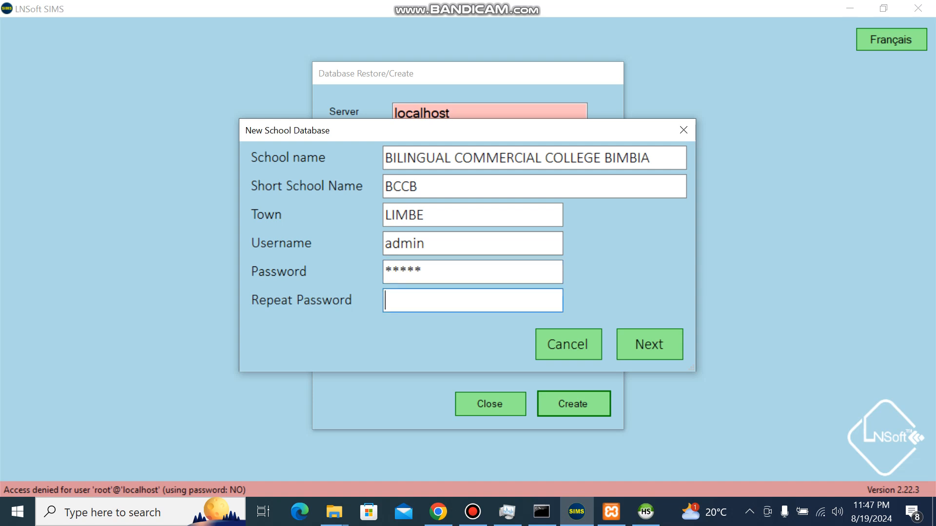
{"action": "type", "text": "admin"}
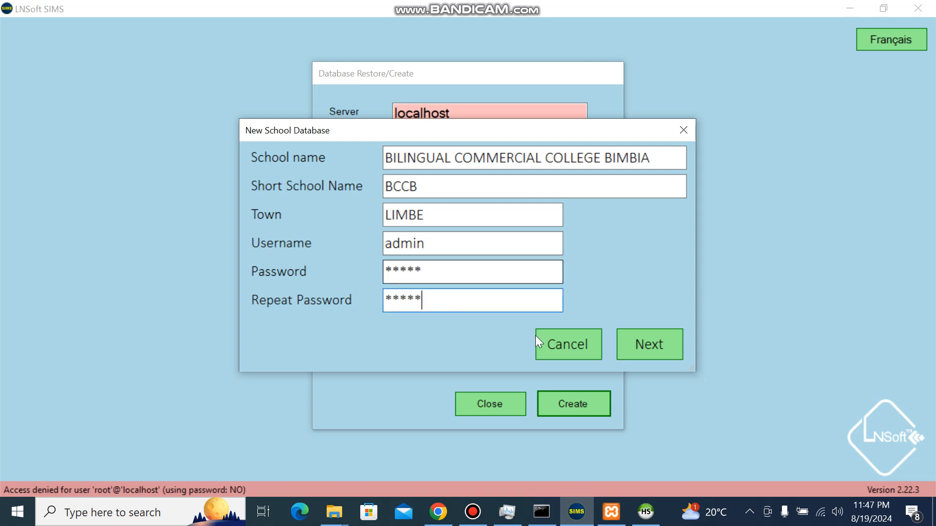
{"action": "left_click", "coordinate": [642, 349]}
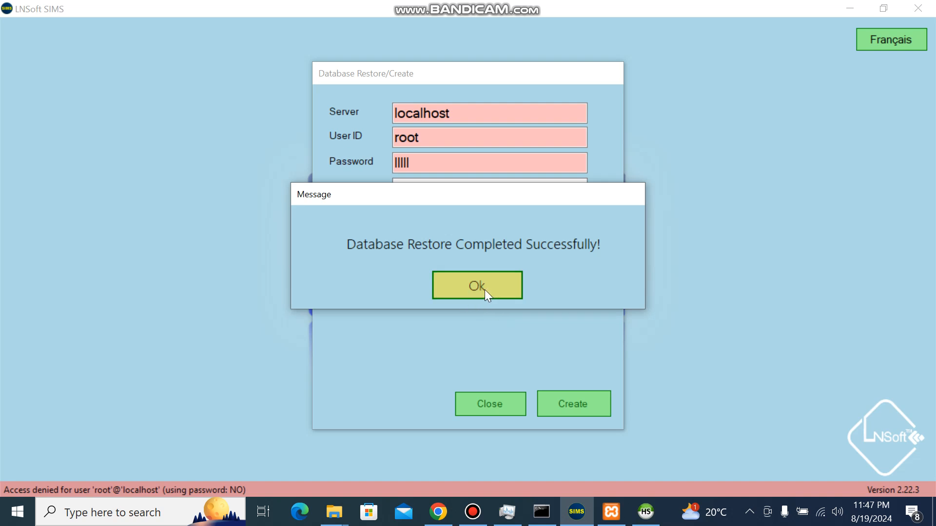
- Close the restore message and log in with the username Installwizard to open the connection settings
{"action": "left_click", "coordinate": [485, 289]}
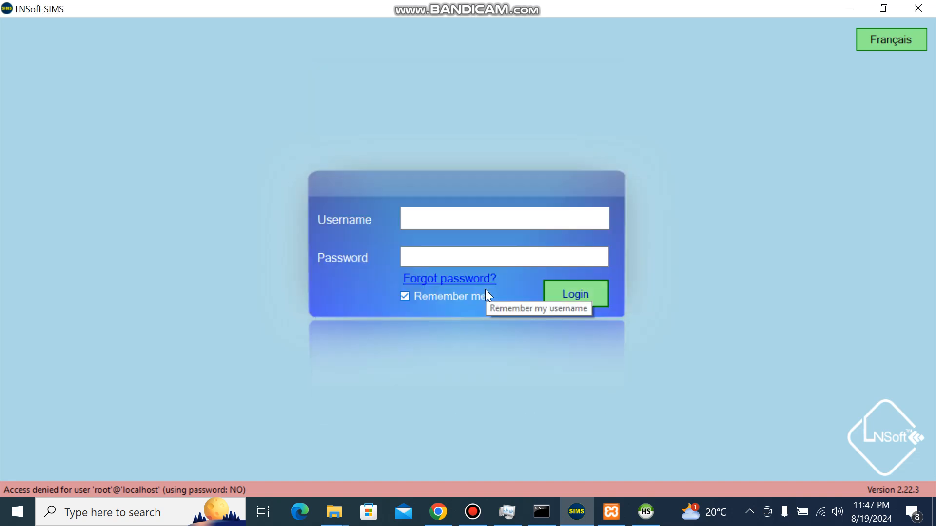
{"action": "left_click", "coordinate": [462, 224]}
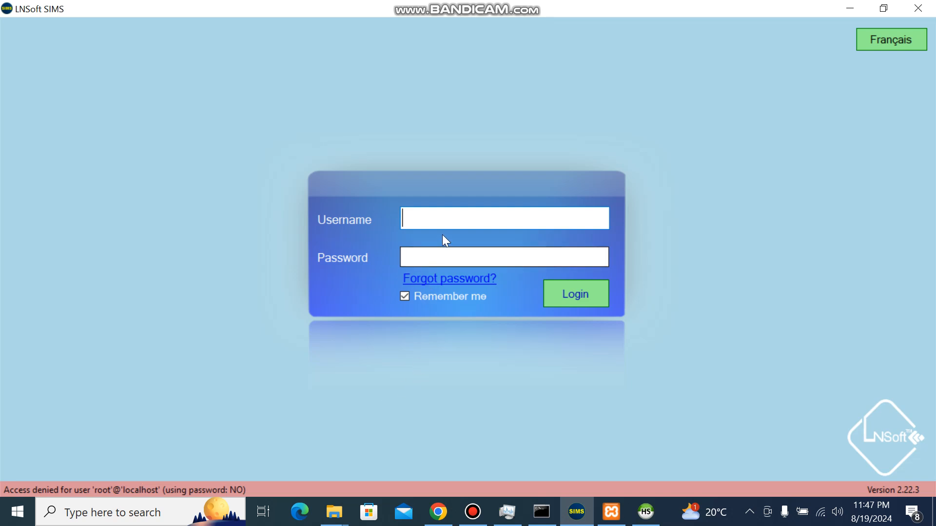
{"action": "left_click", "coordinate": [459, 220]}
{"action": "type", "text": "IN"}
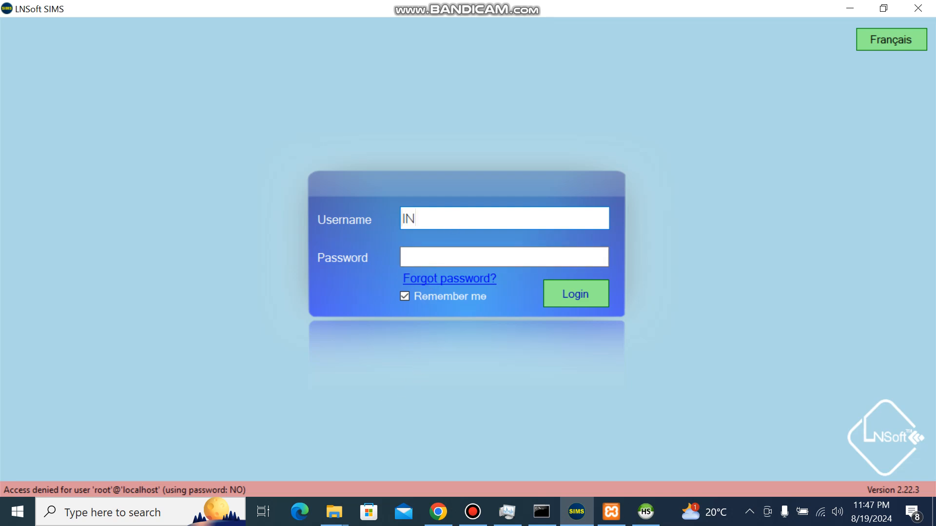
{"action": "key", "text": "BackSpace"}
{"action": "key", "text": "BackSpace"}
{"action": "type", "text": "Installwizard"}
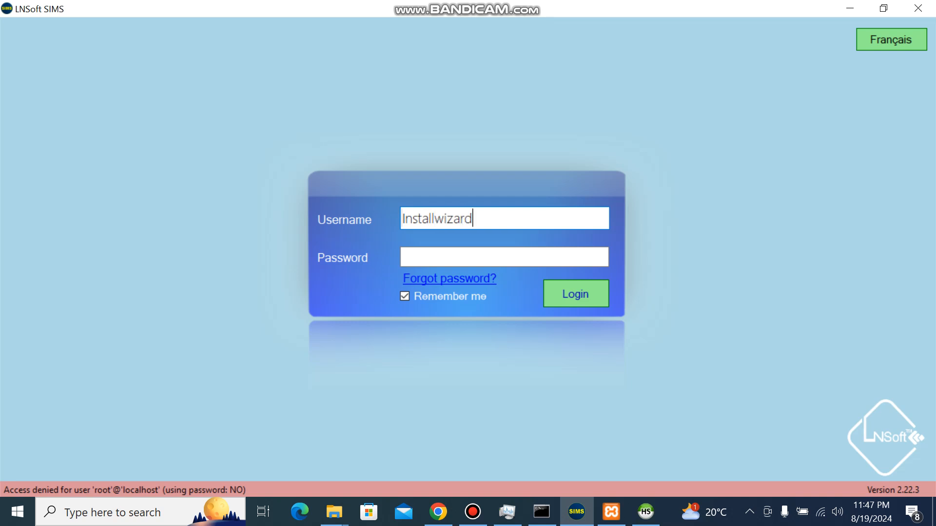
{"action": "left_click", "coordinate": [568, 287]}
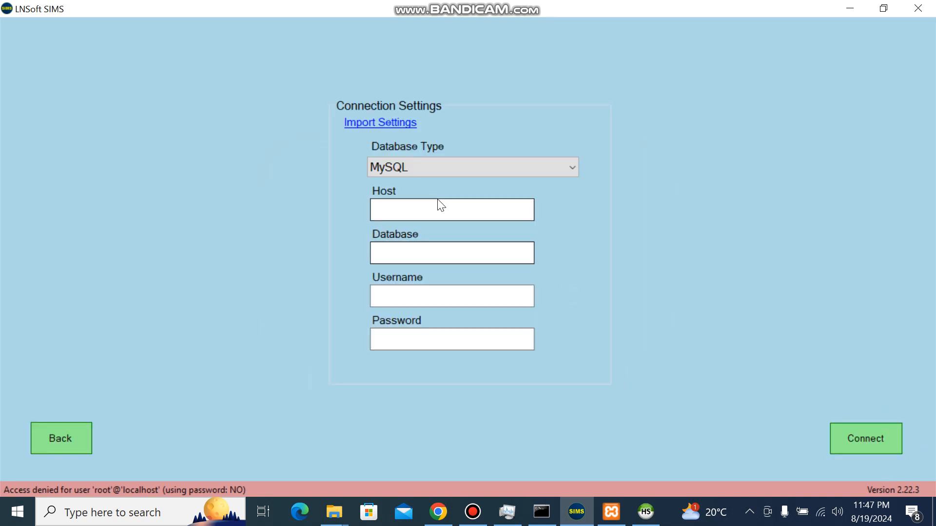
- Set the connection host to localhost and the database to simsdb
{"action": "left_click", "coordinate": [430, 207]}
{"action": "type", "text": "local"}
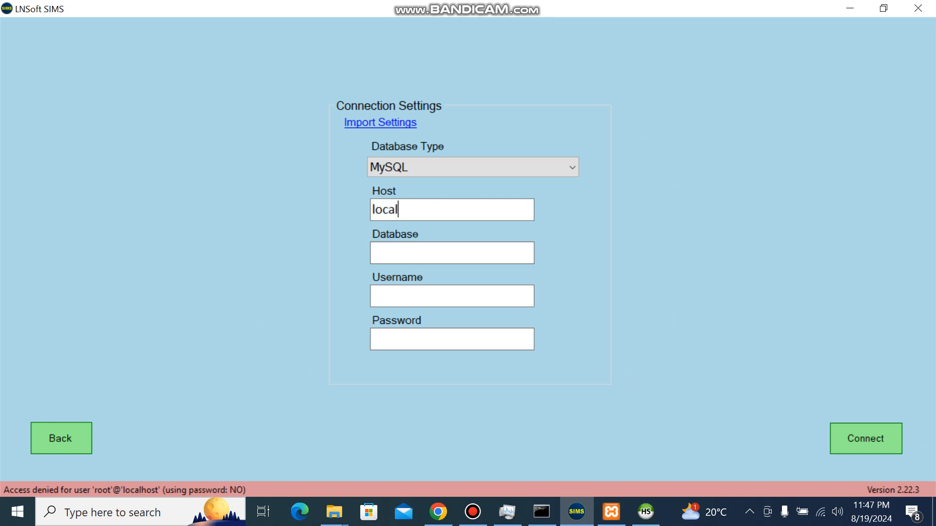
{"action": "type", "text": "host"}
{"action": "key", "text": "Tab"}
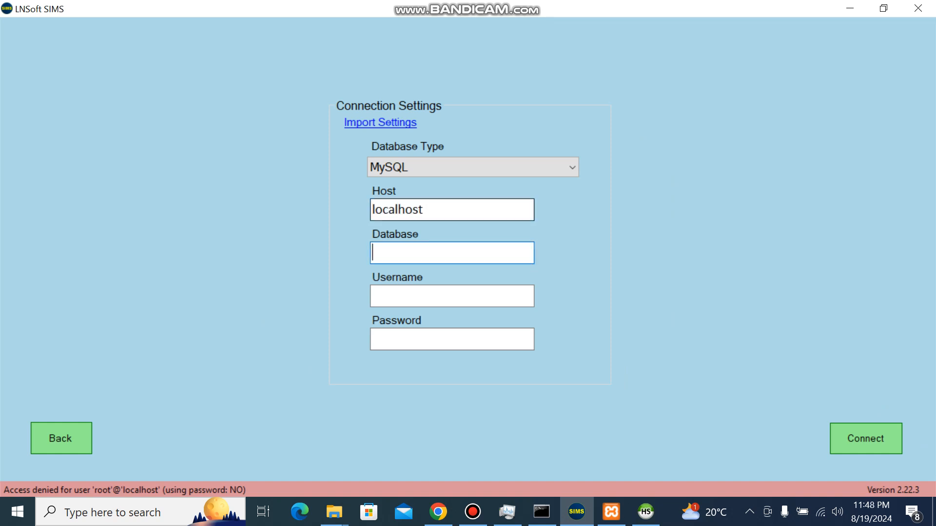
{"action": "type", "text": "simsdb"}
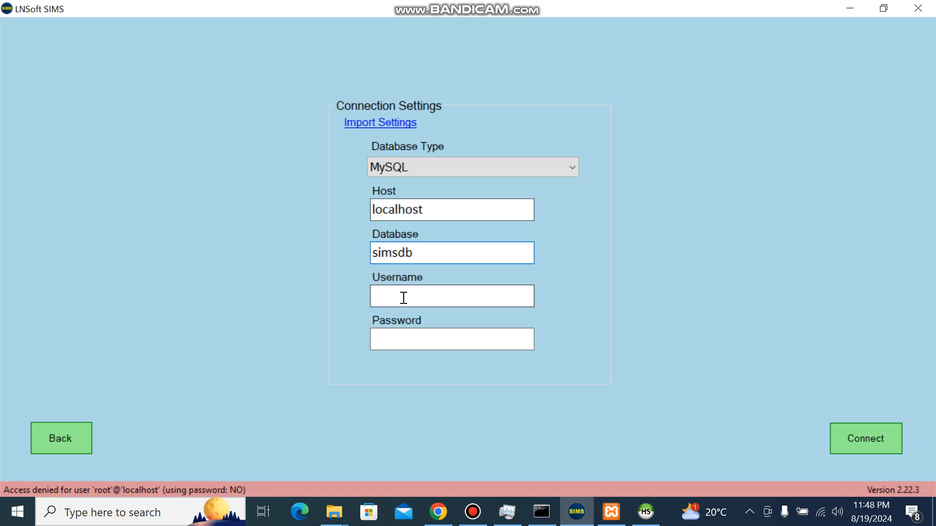
- Enter root as the connection username with its password, connect to the database, and continue past the school name to the login form
{"action": "left_click", "coordinate": [404, 298]}
{"action": "type", "text": "root"}
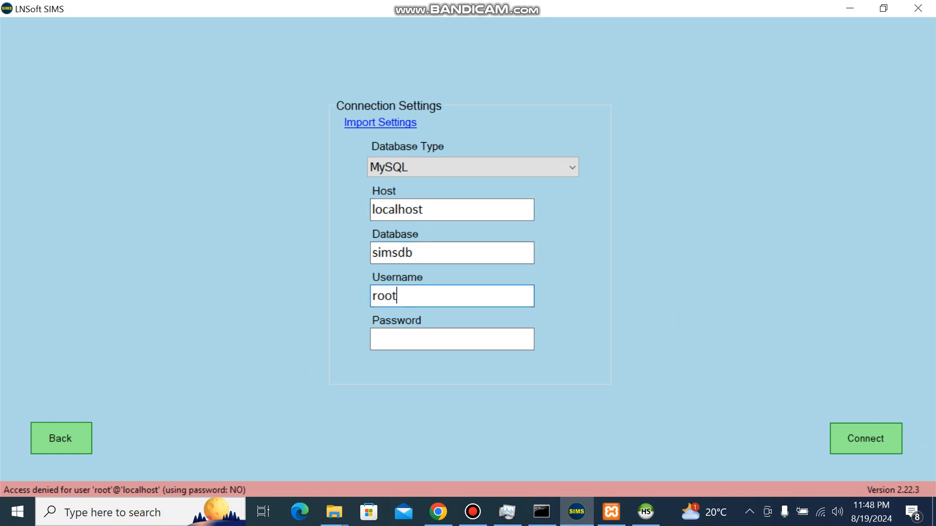
{"action": "left_click", "coordinate": [404, 333]}
{"action": "type", "text": "****"}
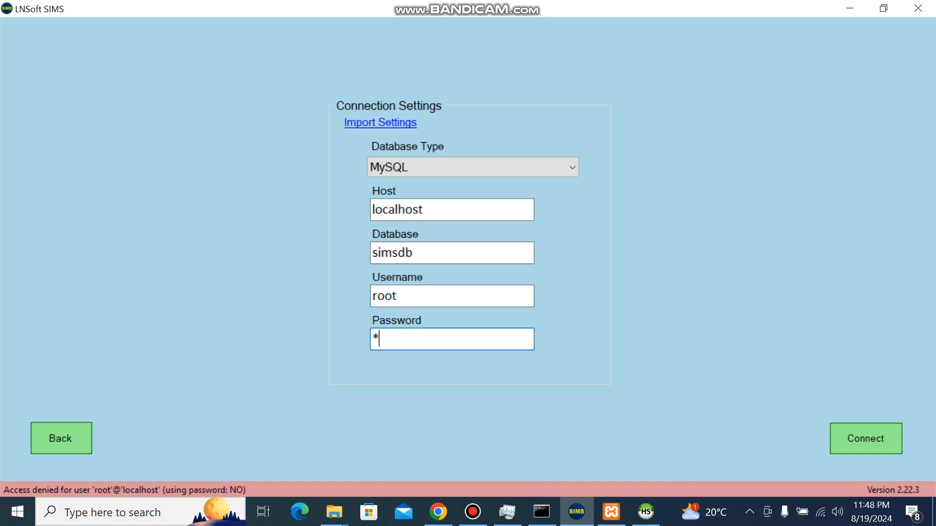
{"action": "type", "text": "*"}
{"action": "left_click", "coordinate": [875, 443]}
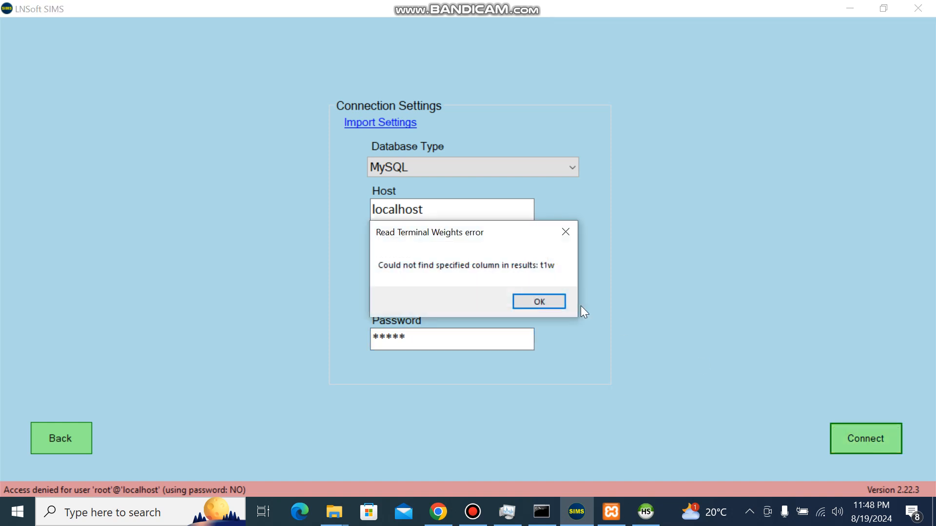
{"action": "left_click", "coordinate": [527, 299]}
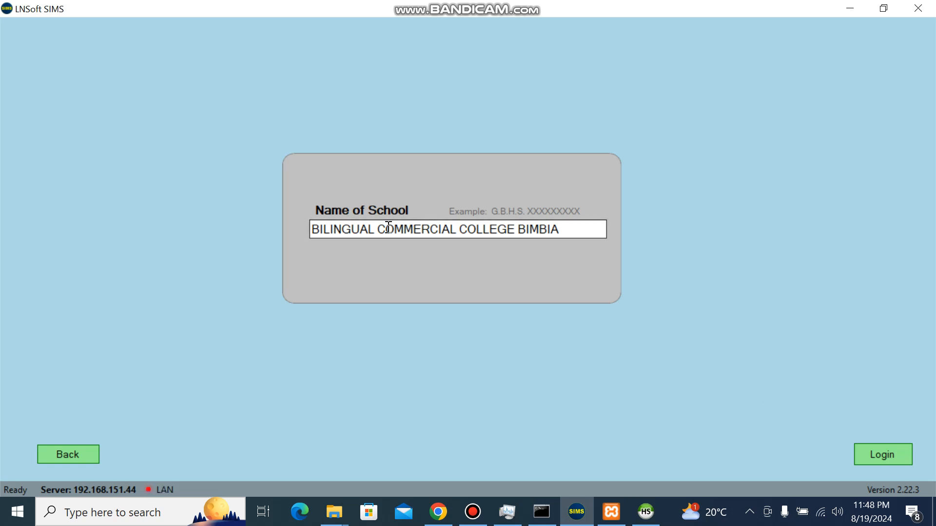
{"action": "left_click", "coordinate": [868, 453]}
- Try to log in as admin with the account password, and dismiss the error messages
{"action": "left_click", "coordinate": [494, 221]}
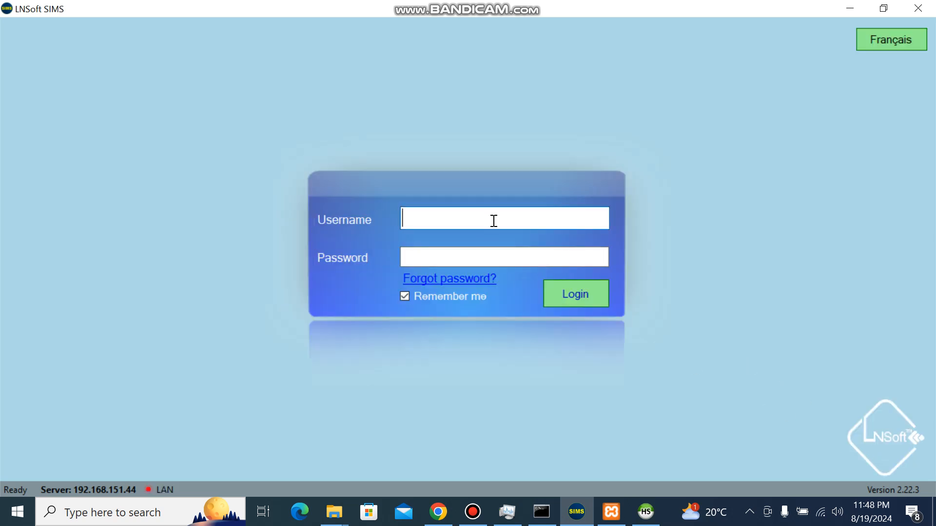
{"action": "type", "text": "admin"}
{"action": "key", "text": "Tab"}
{"action": "type", "text": "admin"}
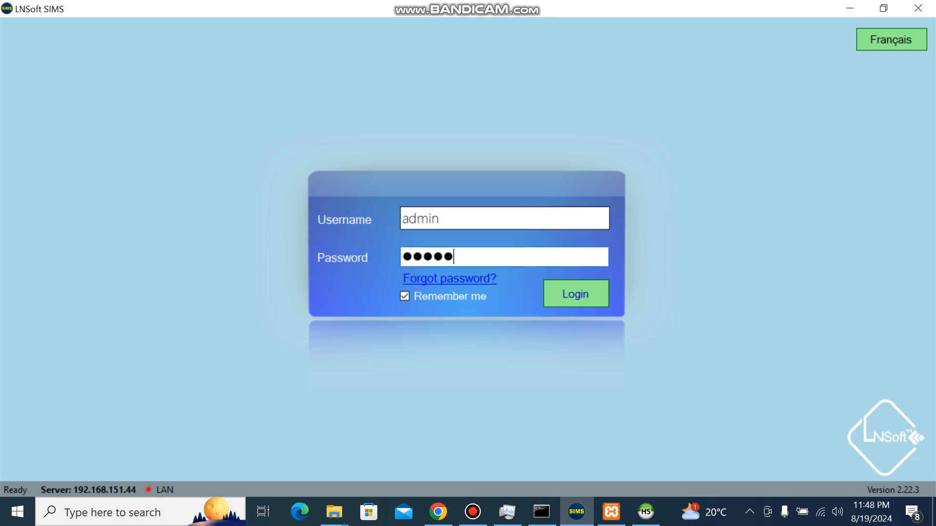
{"action": "left_click", "coordinate": [576, 295]}
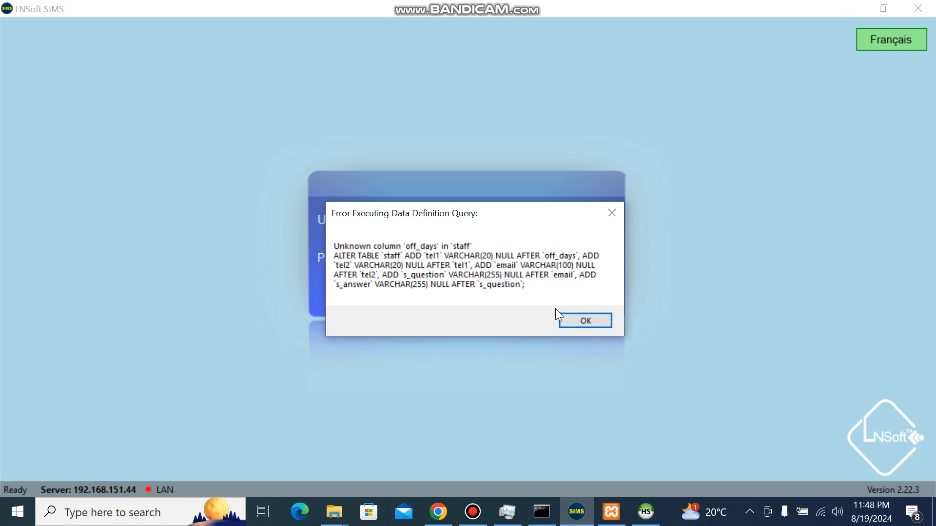
{"action": "left_click", "coordinate": [579, 317]}
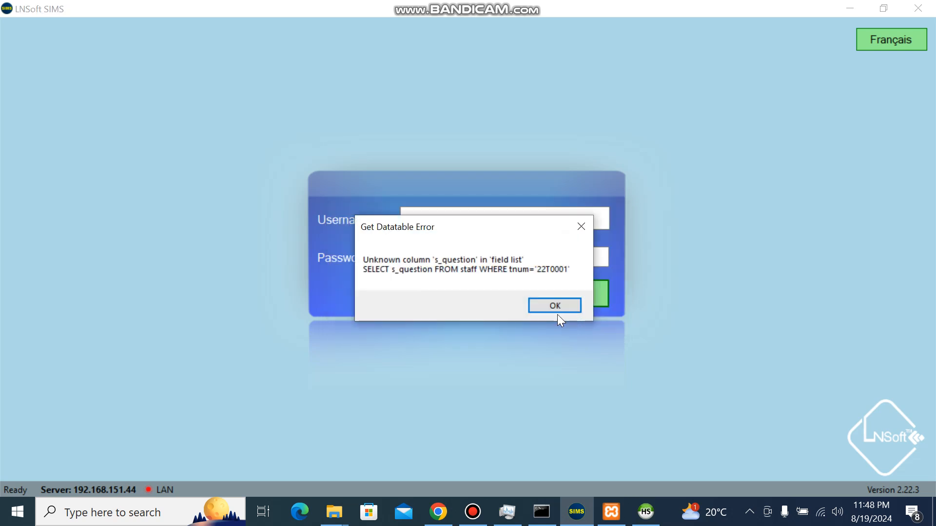
{"action": "left_click", "coordinate": [559, 308]}
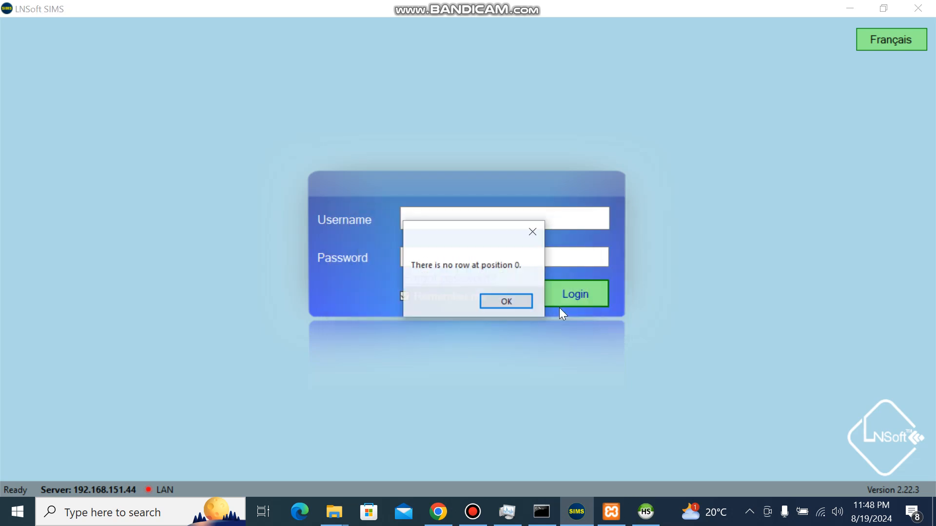
{"action": "left_click", "coordinate": [511, 303]}
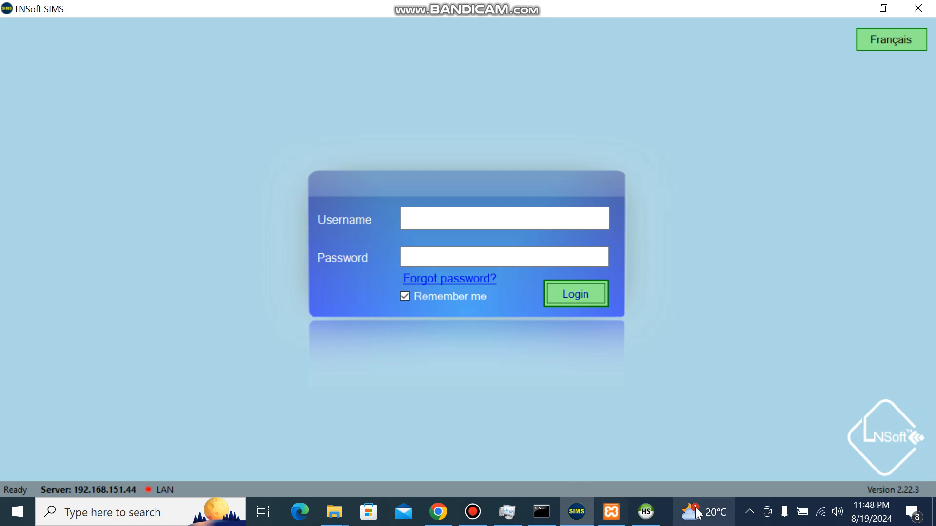
{"action": "mouse_move", "coordinate": [474, 512]}
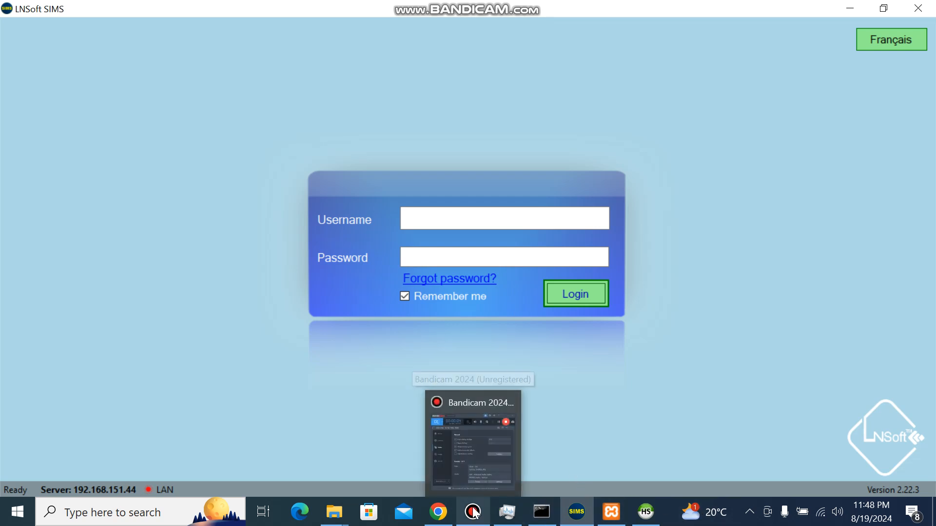